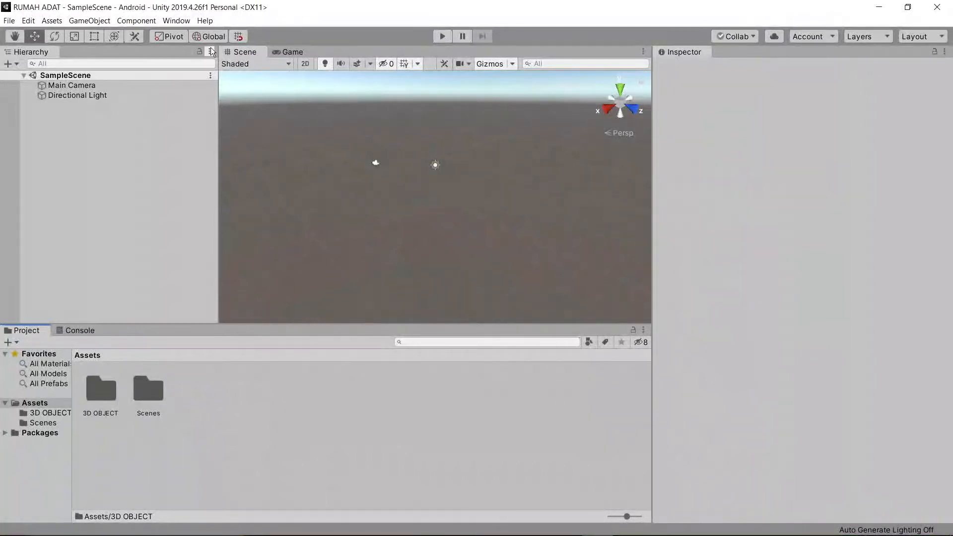
# Install the Vuforia Engine AR 8.1.12 package from the Unity Registry in the Package Manager.
pyautogui.click(176, 20)
pyautogui.click(125, 103)
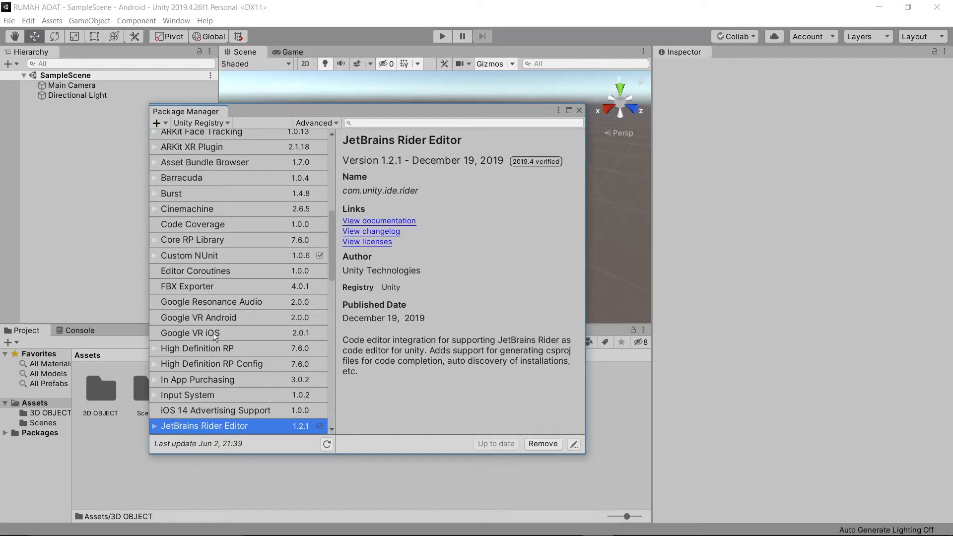
pyautogui.scroll(3, 258, 313)
pyautogui.click(258, 314)
pyautogui.scroll(-15, 257, 314)
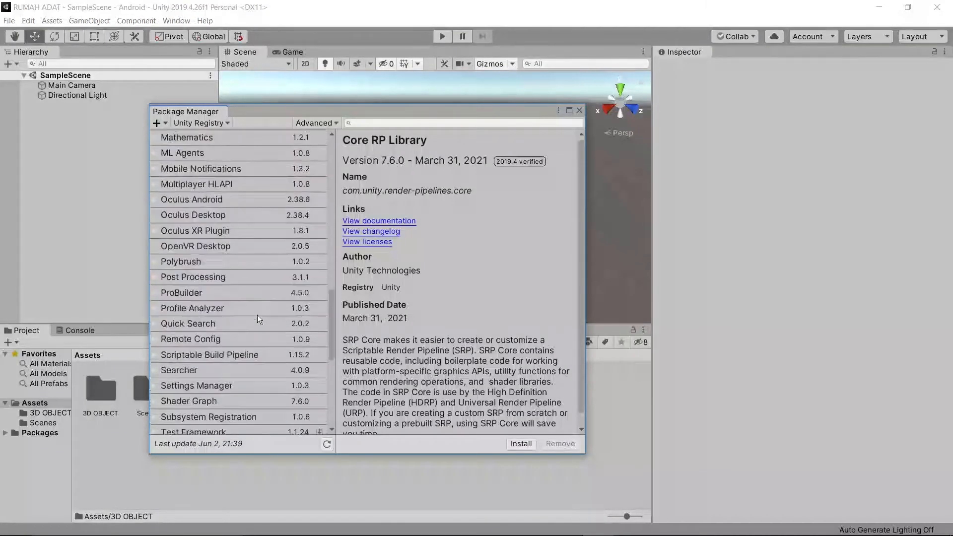
pyautogui.click(201, 399)
pyautogui.scroll(-2, 255, 393)
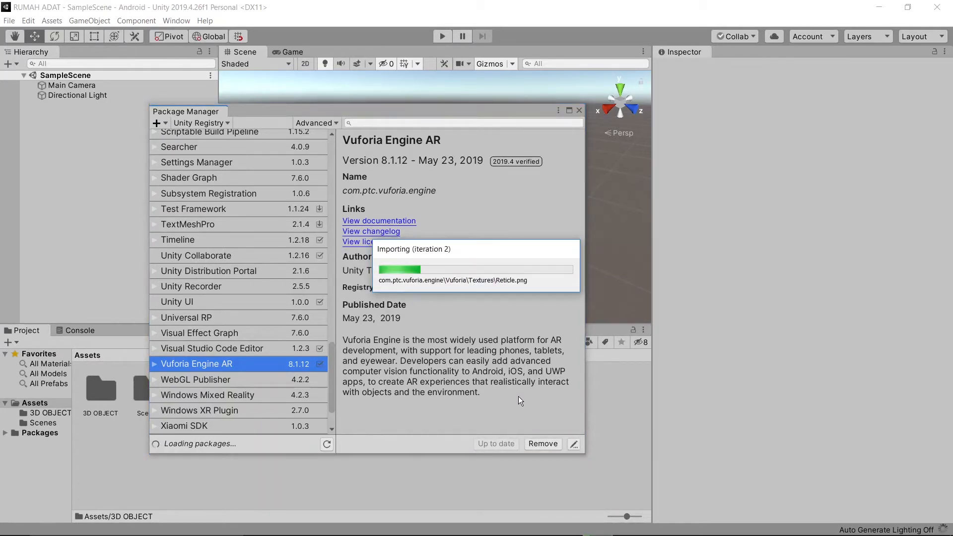
pyautogui.click(581, 110)
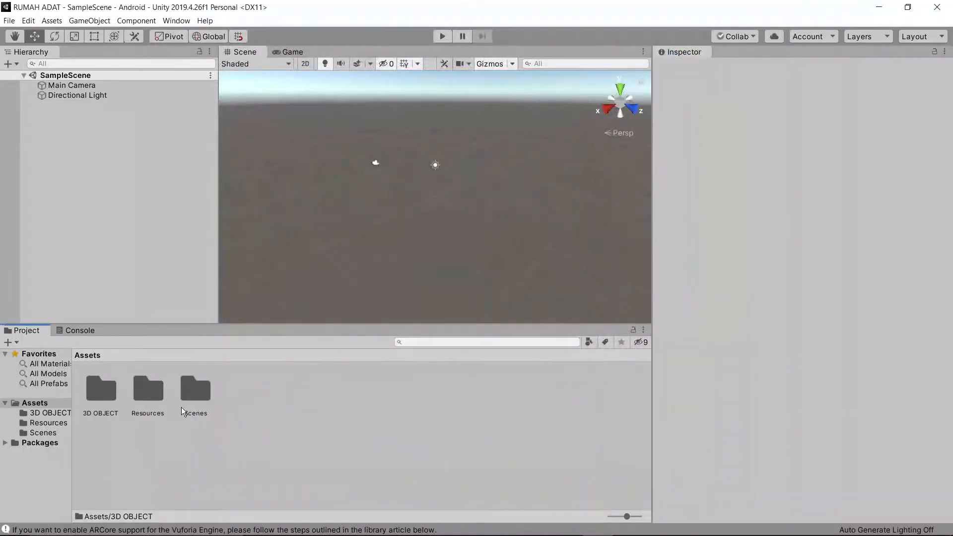
pyautogui.click(137, 394)
pyautogui.click(280, 412)
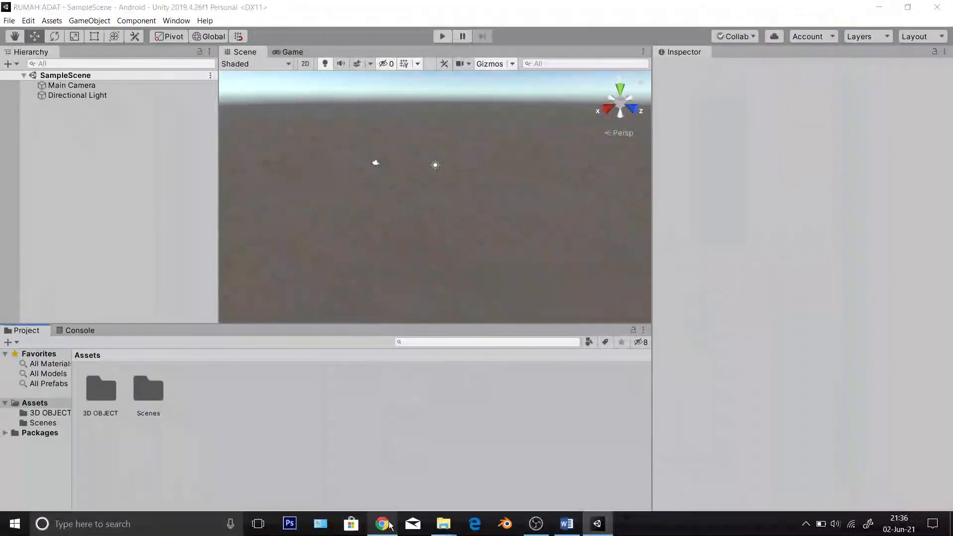
# Switch to Chrome, search for "VUforia developer" in a new tab and open the Vuforia Developer Portal.
pyautogui.click(389, 525)
pyautogui.hotkey('ctrl', 't')
pyautogui.write('VUforia developer')
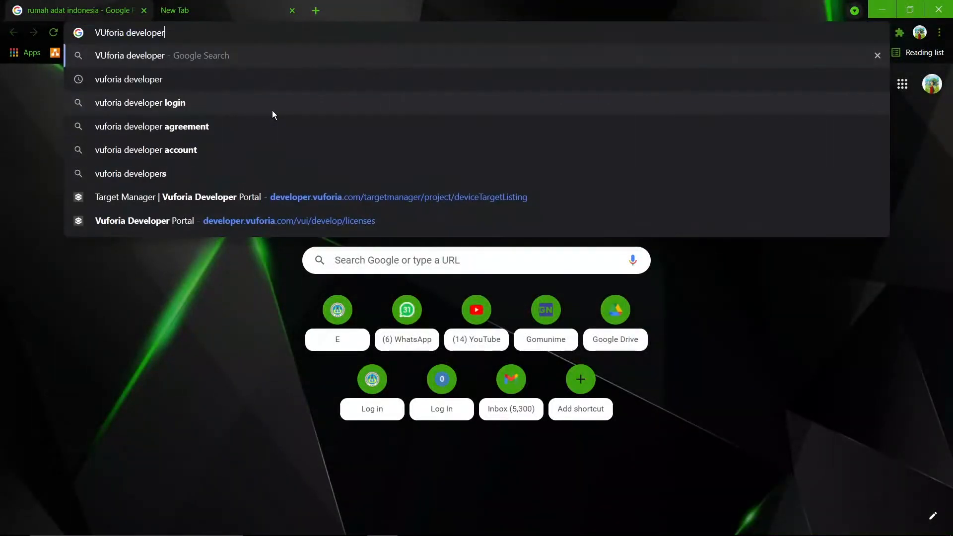
pyautogui.press('Return')
pyautogui.click(183, 165)
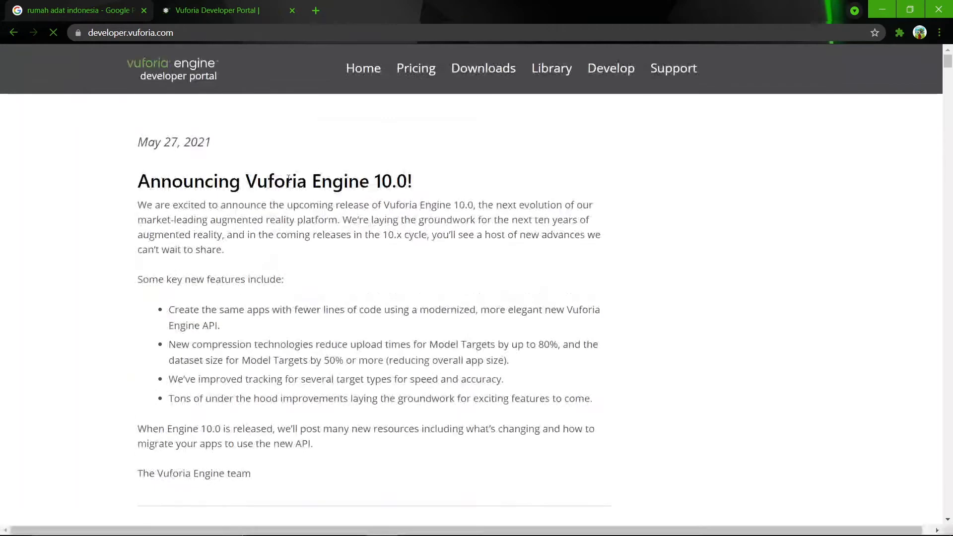
# Log in to the Vuforia Developer Portal with the account e-mail and password.
pyautogui.click(761, 78)
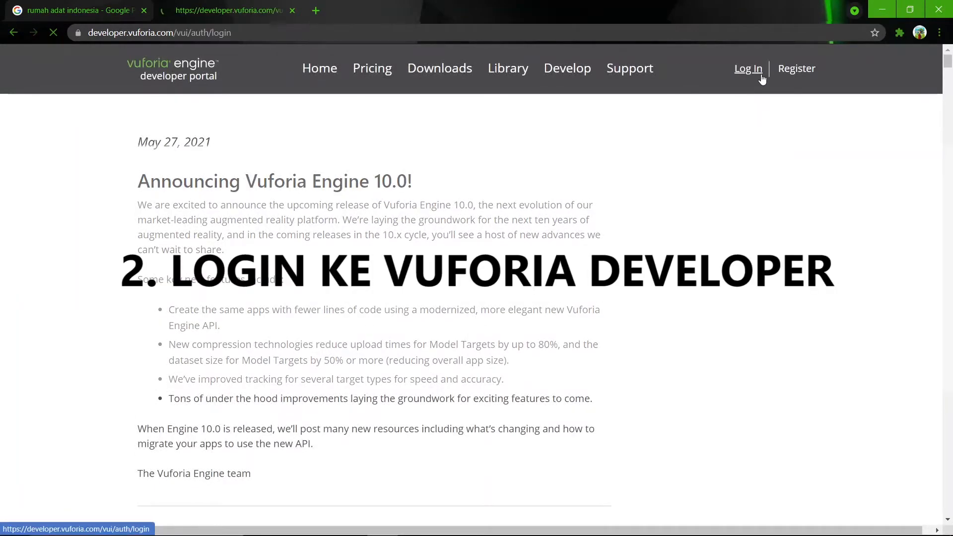
pyautogui.click(476, 239)
pyautogui.click(455, 313)
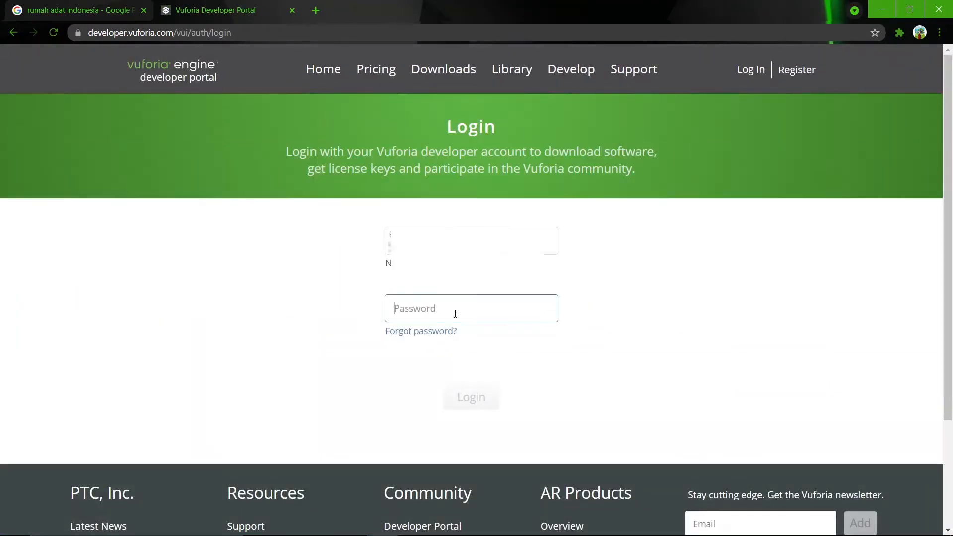
pyautogui.write('••••••••••••••••')
pyautogui.press('Return')
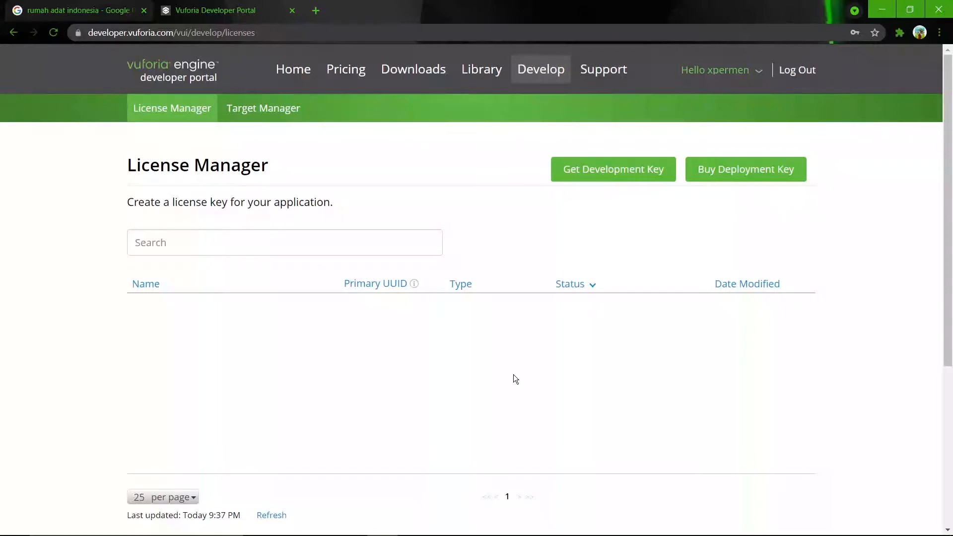
# Create a free development license key named Xpermen, accepting the Vuforia Developer Agreement.
pyautogui.click(658, 178)
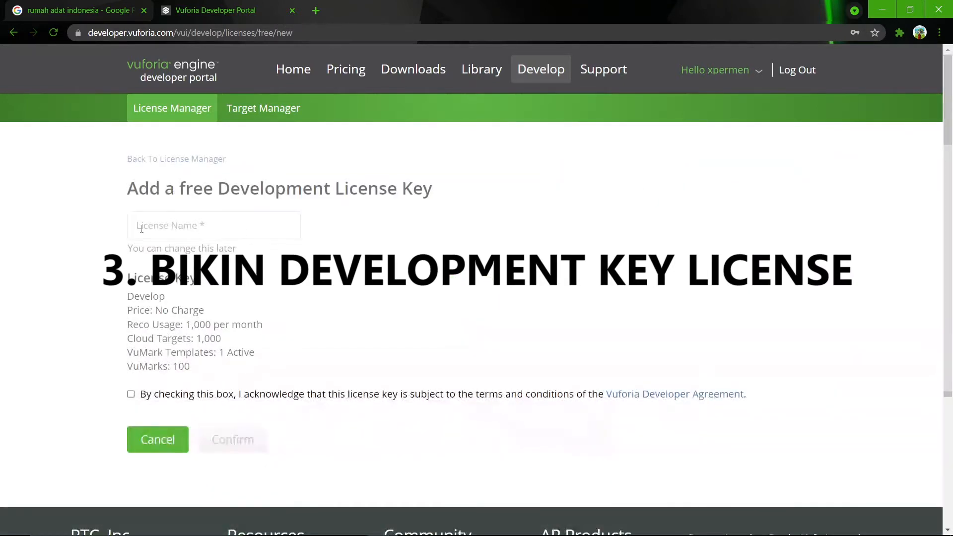
pyautogui.click(154, 226)
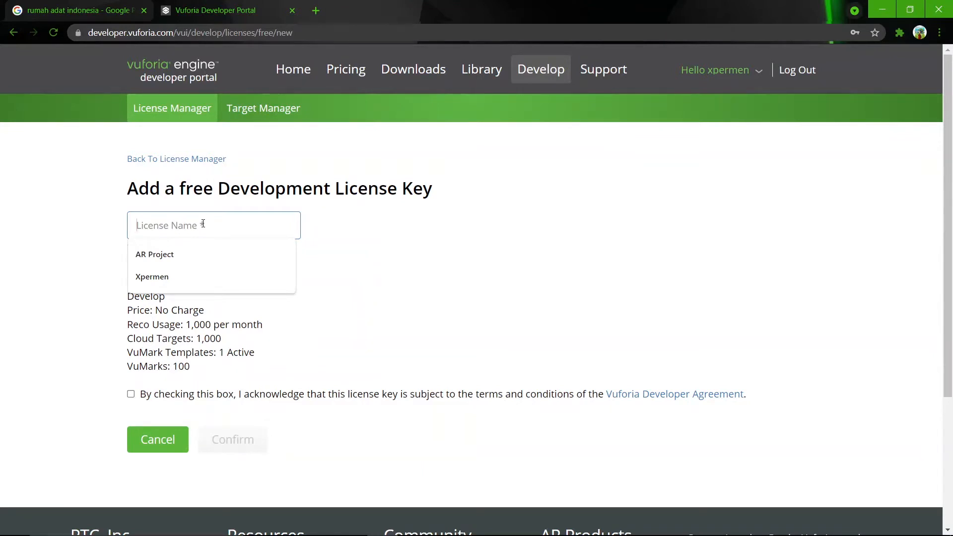
pyautogui.write('Xpermen')
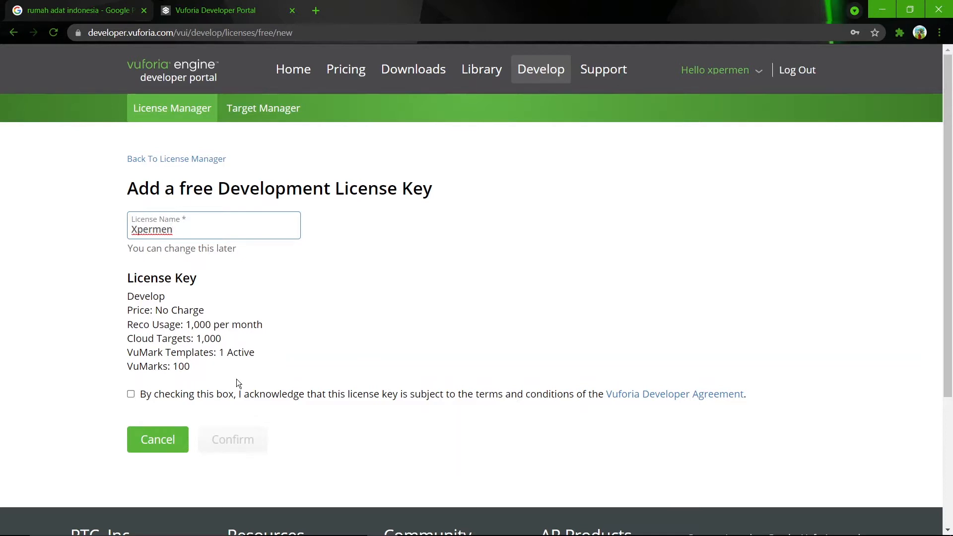
pyautogui.click(131, 393)
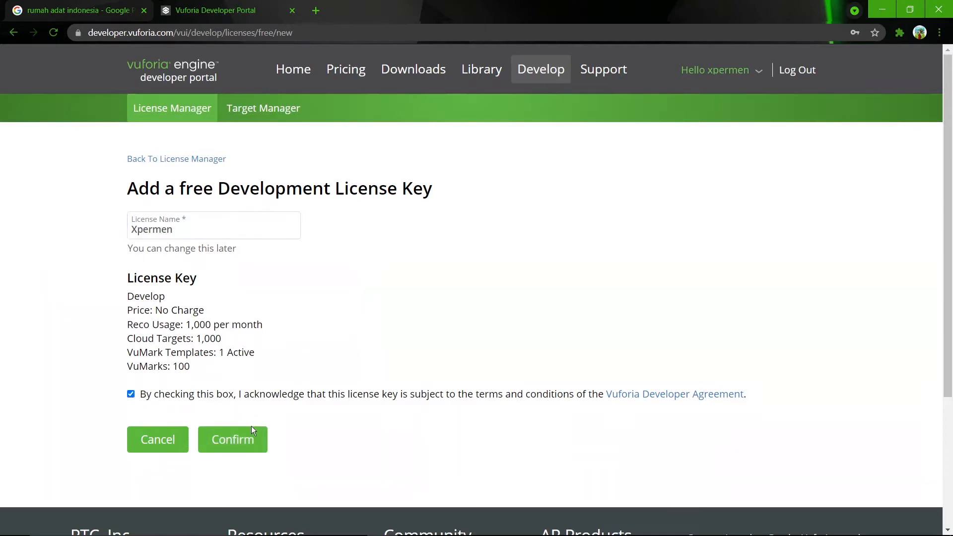
pyautogui.click(256, 443)
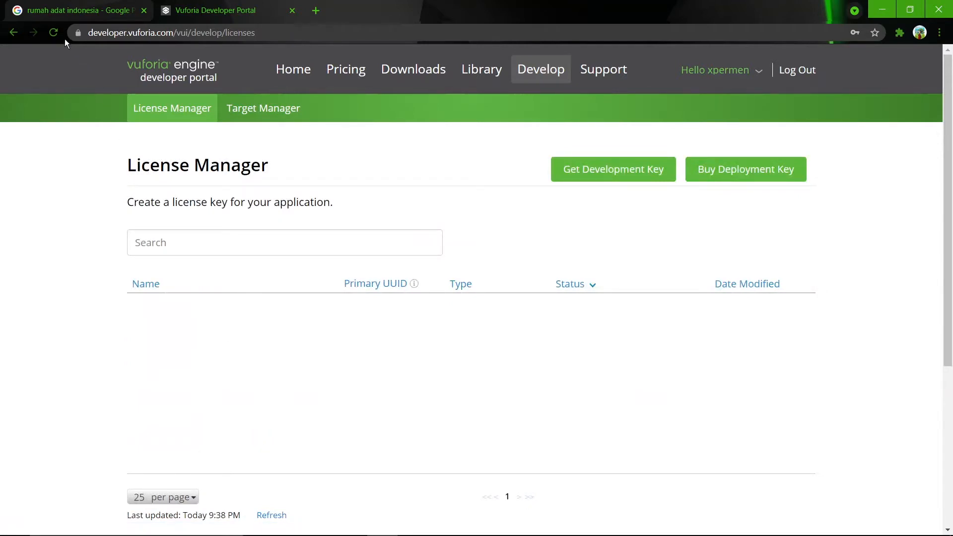
# Reload the License Manager list and open the Xpermen license to view its license key.
pyautogui.click(52, 33)
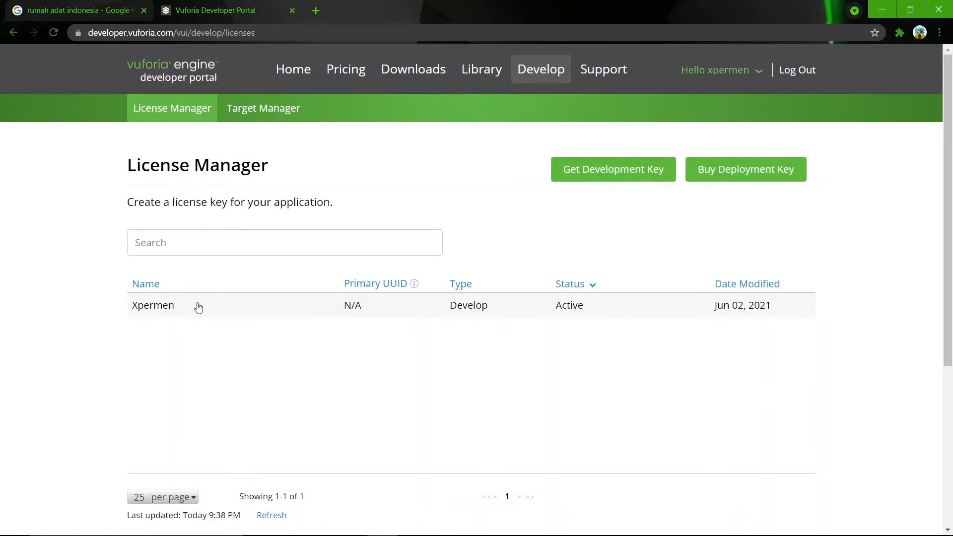
pyautogui.click(198, 307)
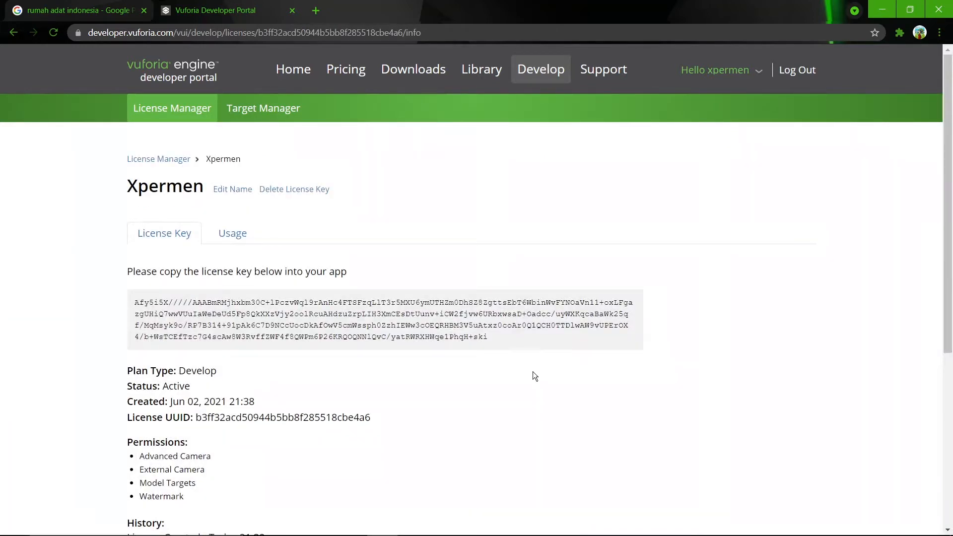
pyautogui.click(524, 339)
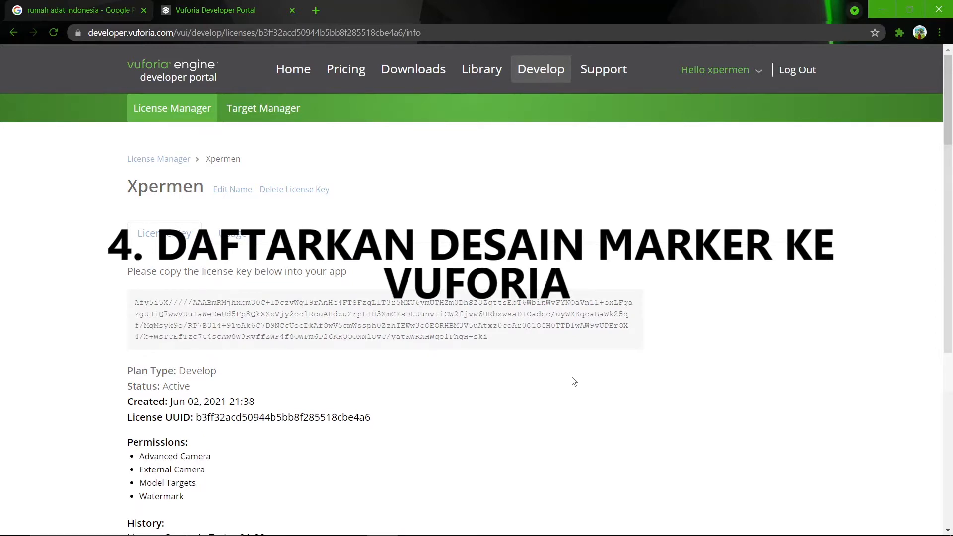
# Create a Device type database named rumahadat in the Target Manager.
pyautogui.click(289, 119)
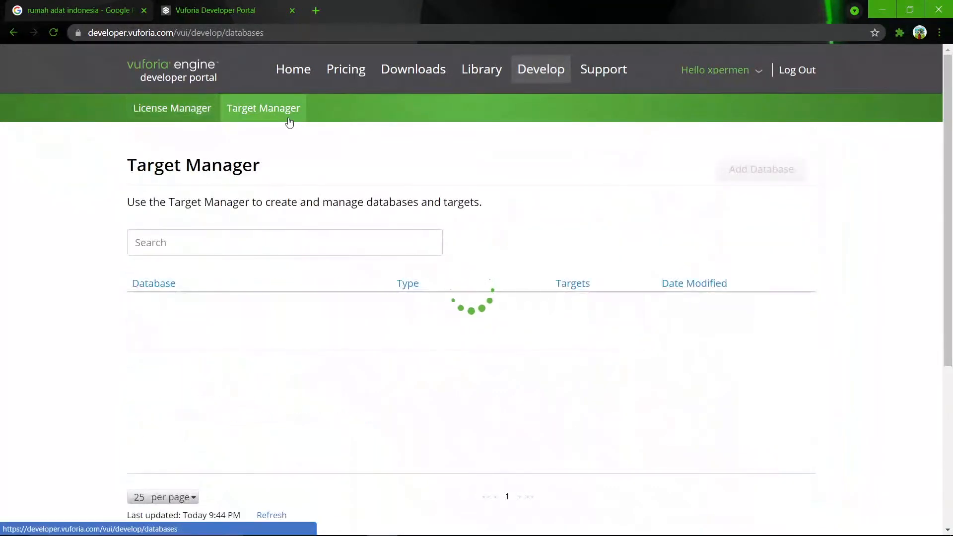
pyautogui.click(775, 177)
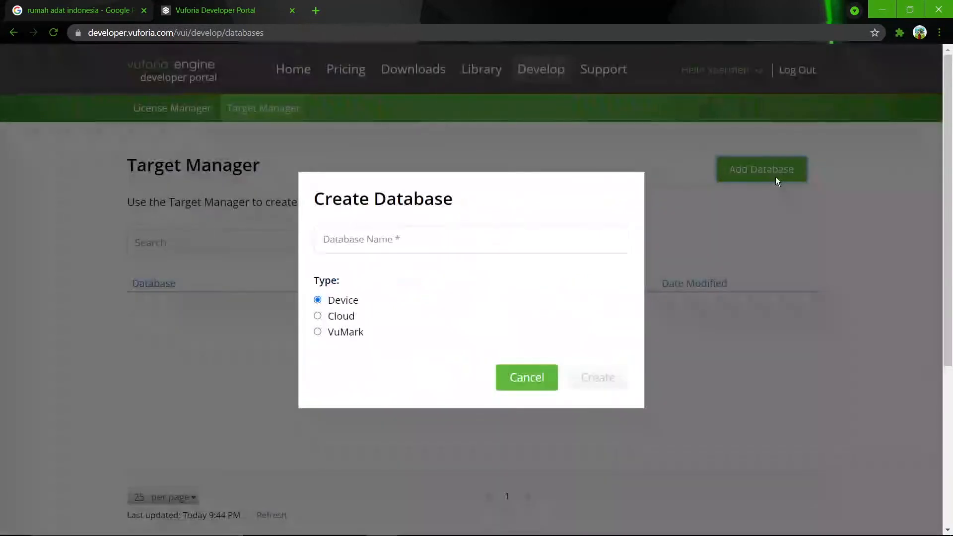
pyautogui.click(367, 240)
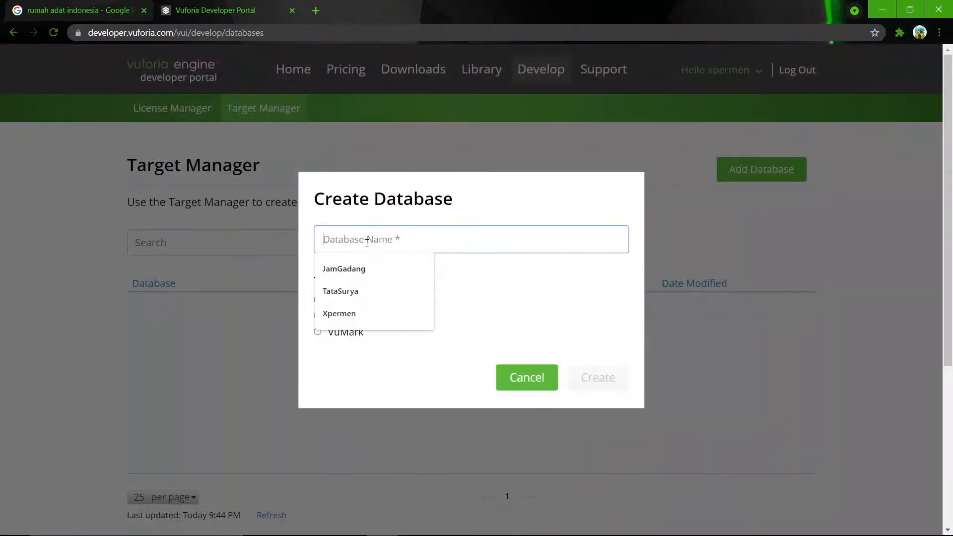
pyautogui.write('rumahadat')
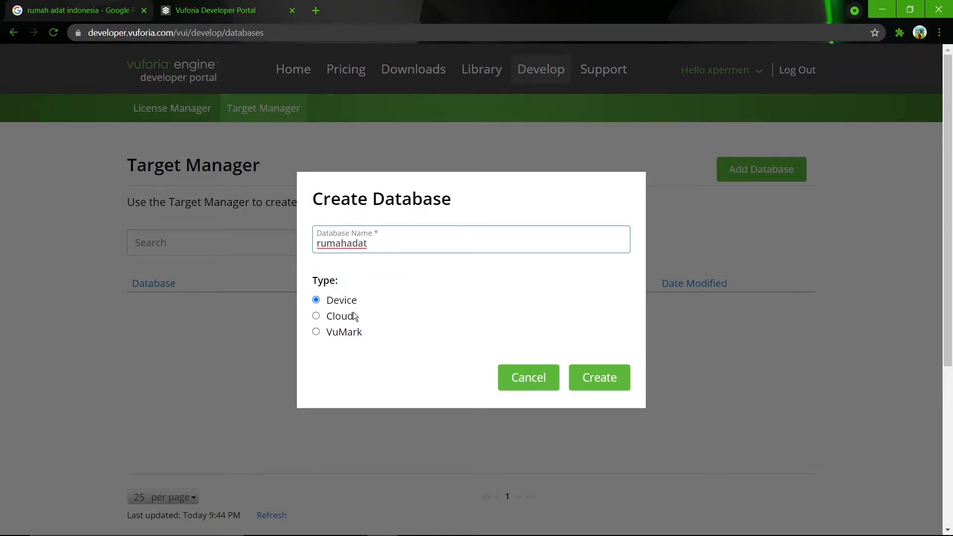
pyautogui.click(343, 305)
pyautogui.click(626, 380)
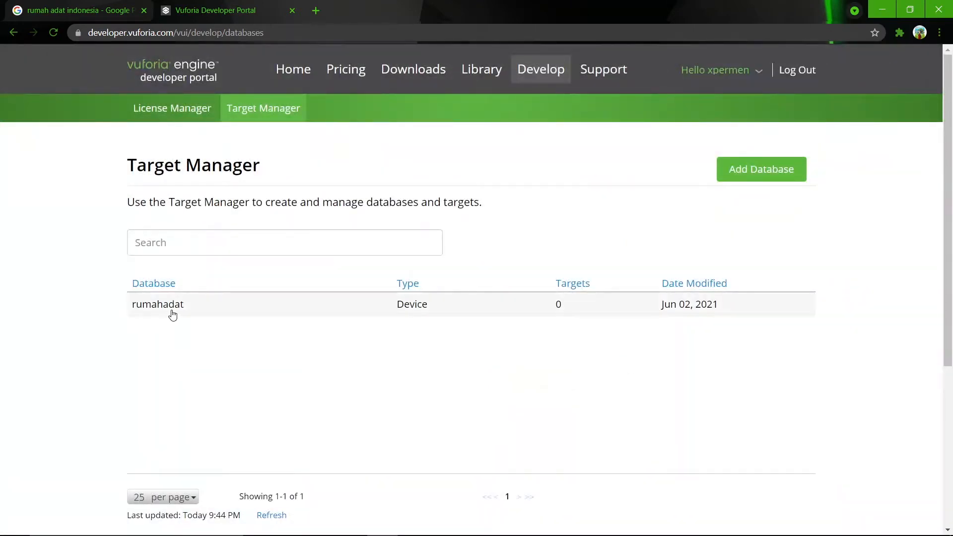
# Start a Single Image target in the rumahadat database and choose HONAI.jpg from D:\Xpermen\AR\RUMAH ADAT\MARKER as its file.
pyautogui.click(173, 315)
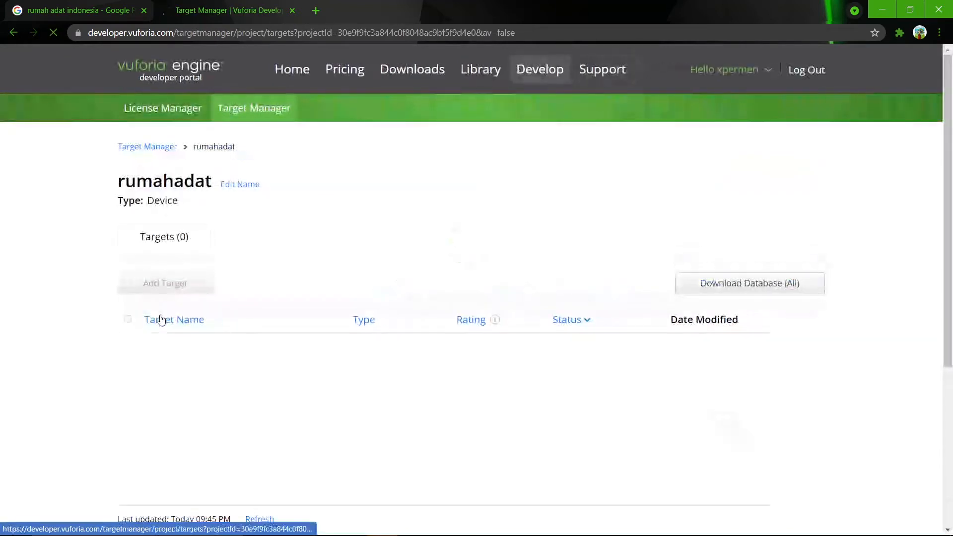
pyautogui.click(133, 292)
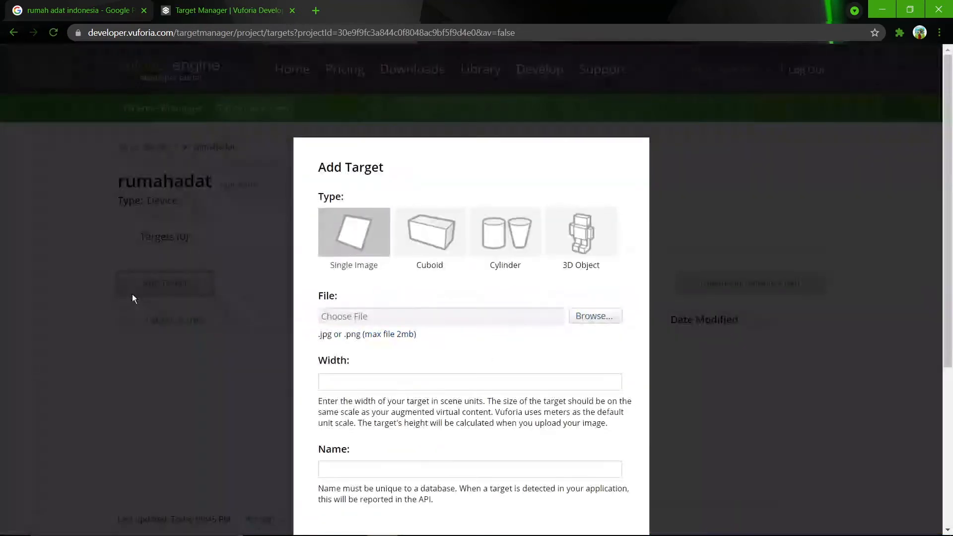
pyautogui.scroll(-1, 362, 237)
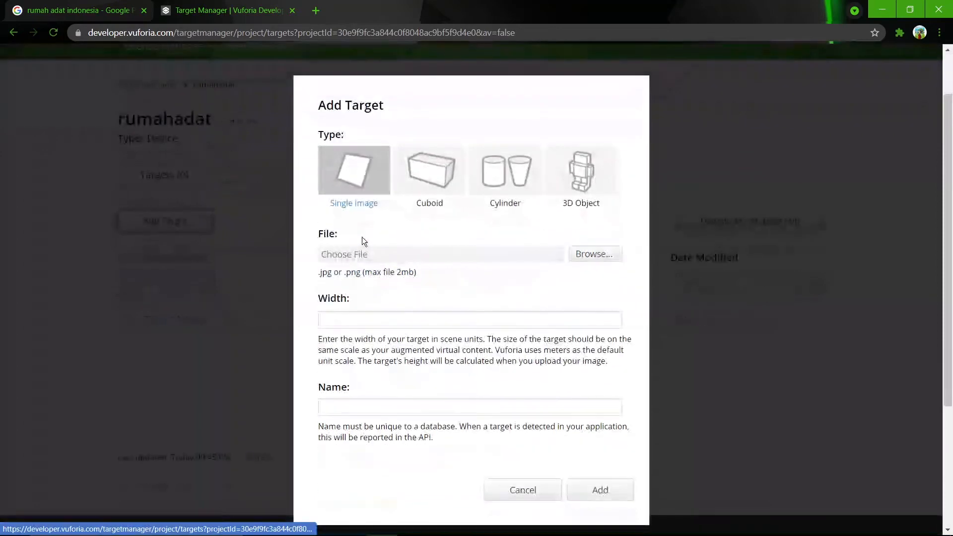
pyautogui.click(597, 255)
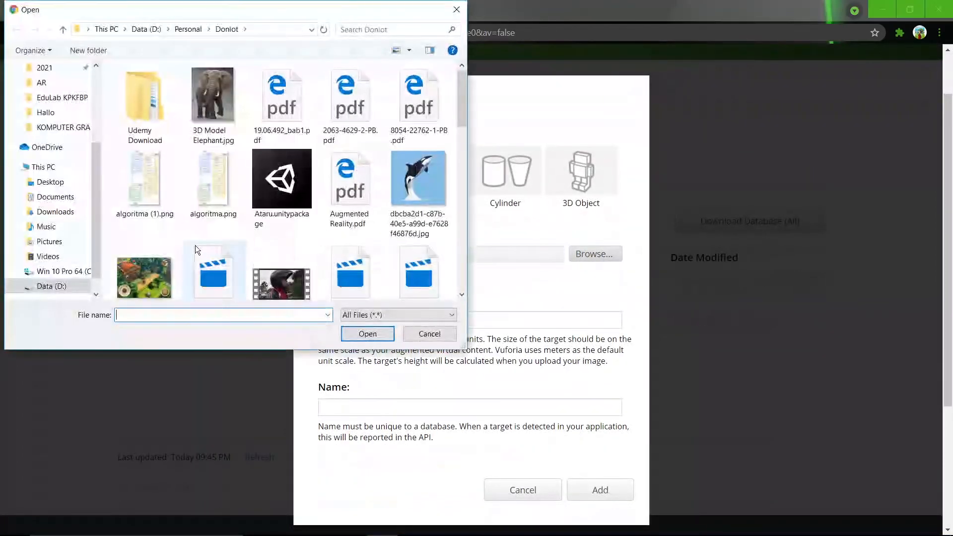
pyautogui.click(52, 287)
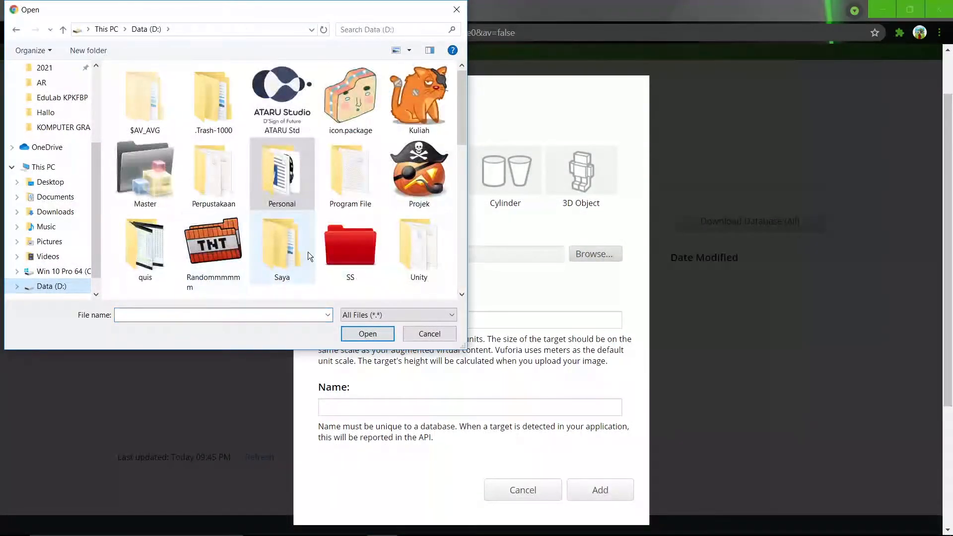
pyautogui.scroll(-3, 310, 251)
pyautogui.doubleClick(165, 189)
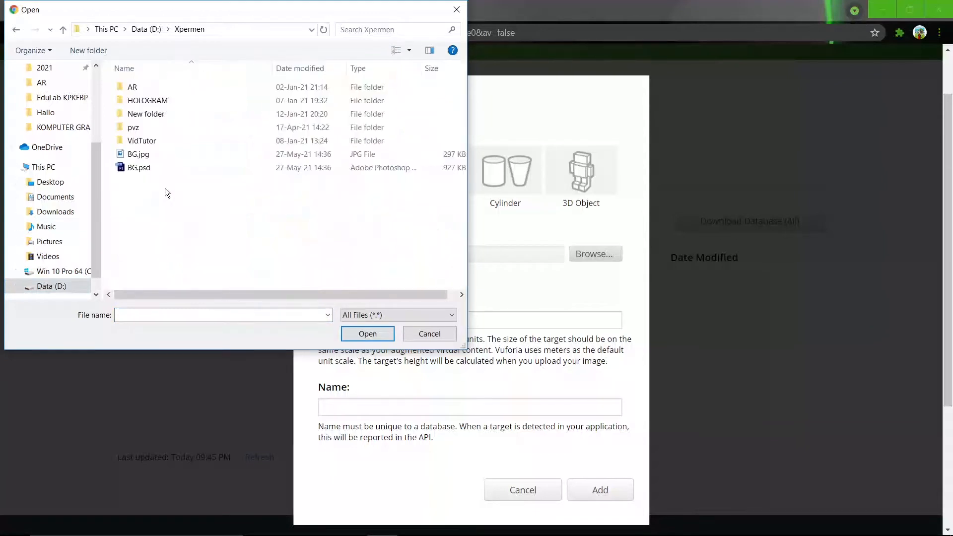
pyautogui.doubleClick(165, 88)
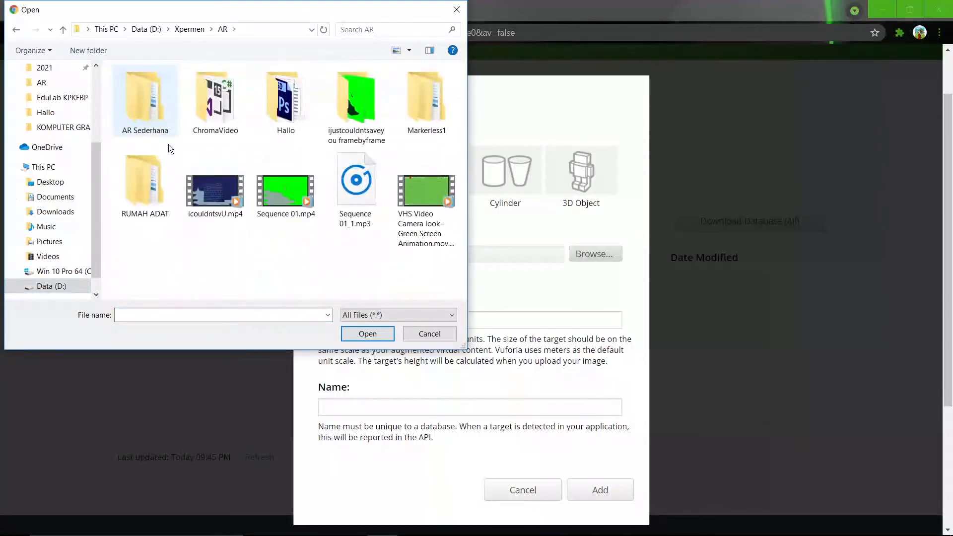
pyautogui.doubleClick(146, 180)
pyautogui.doubleClick(163, 103)
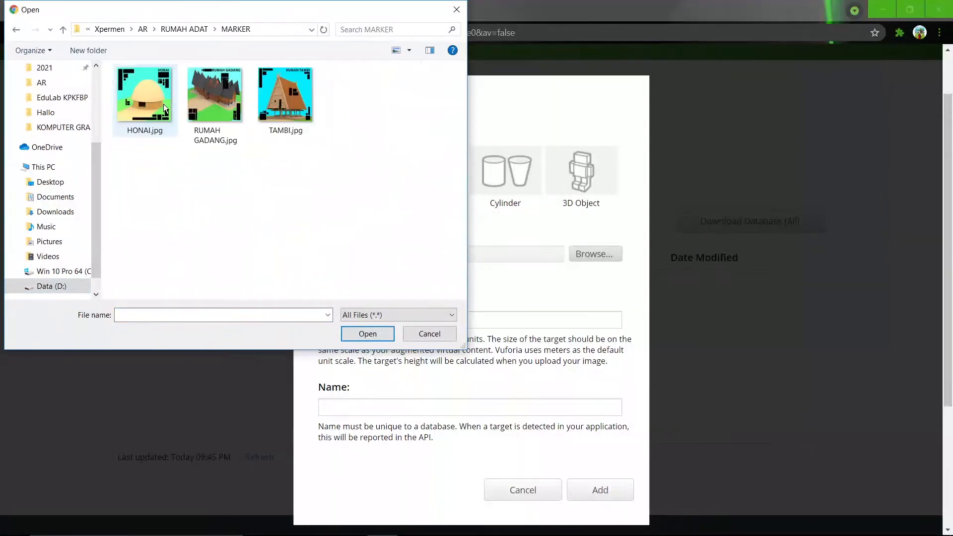
pyautogui.doubleClick(144, 99)
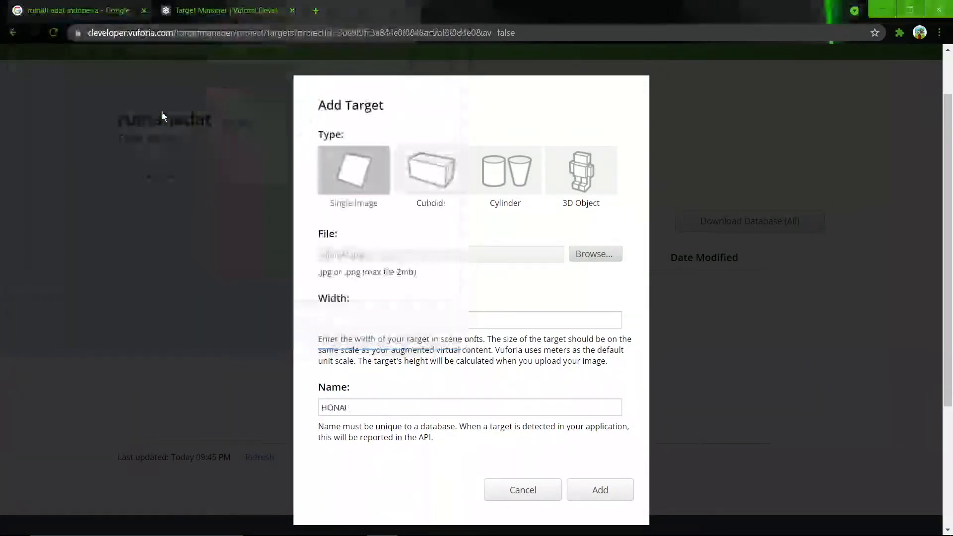
# Set the HONAI target's width to 1 and add the target to the database.
pyautogui.click(348, 319)
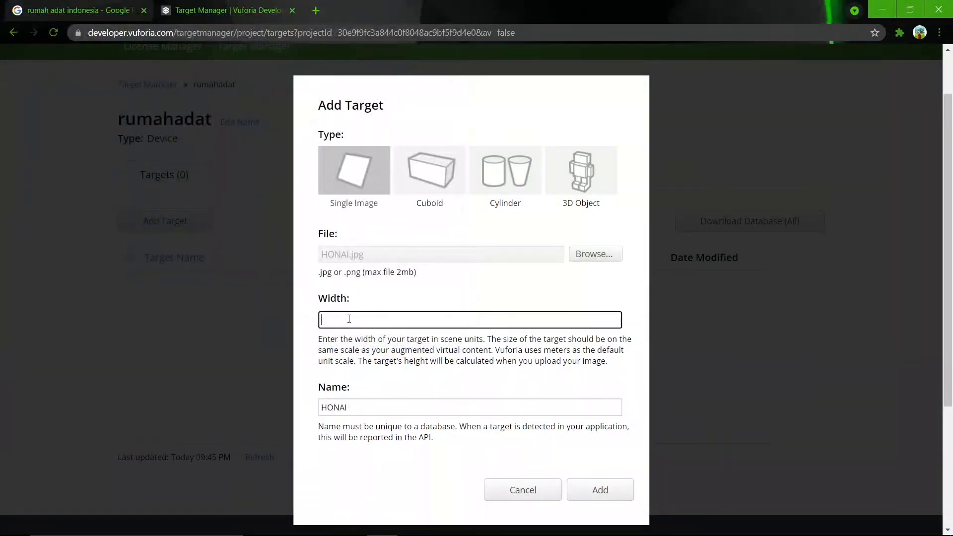
pyautogui.write('1')
pyautogui.click(363, 408)
pyautogui.click(441, 439)
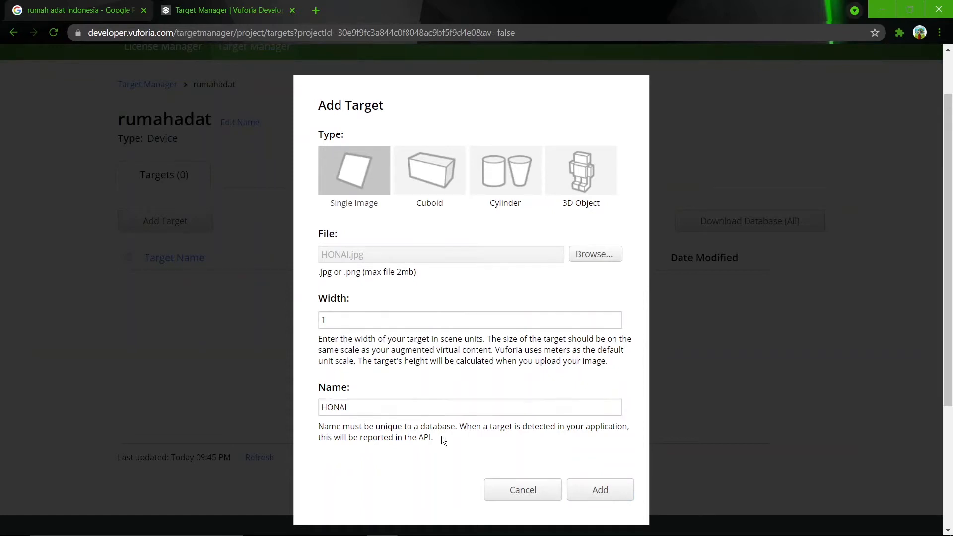
pyautogui.click(620, 490)
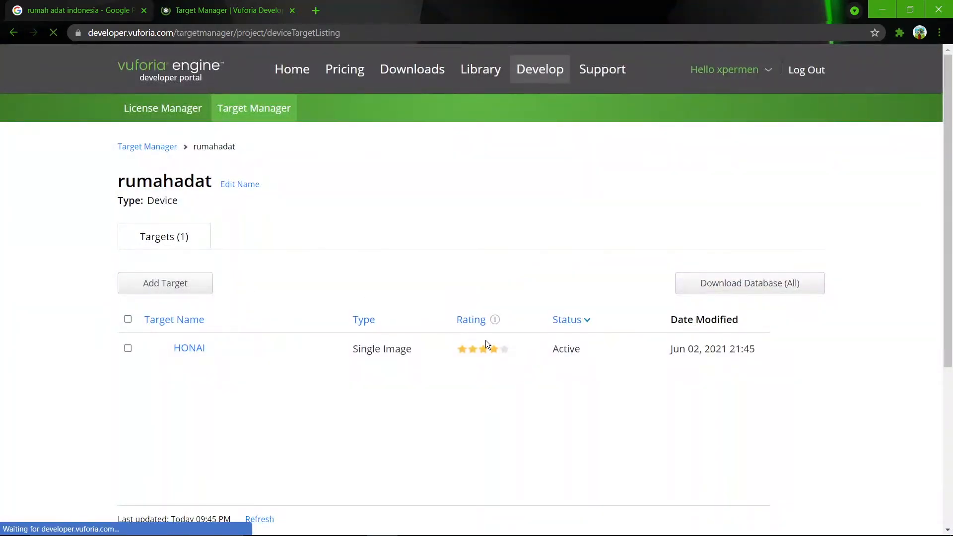
# Start a Single Image target in the rumahadat database using RUMAH GADANG.jpg and set its width to 1.
pyautogui.moveTo(495, 320)
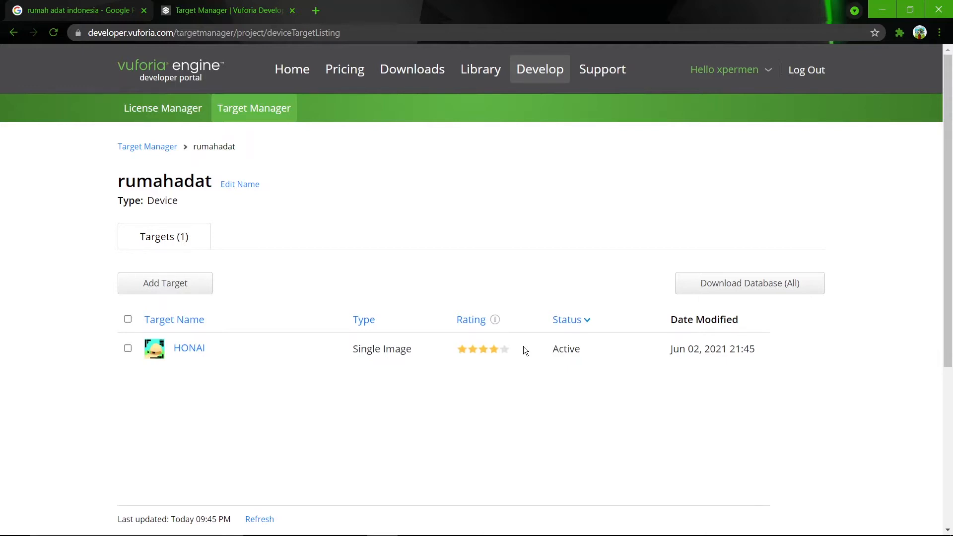
pyautogui.click(196, 281)
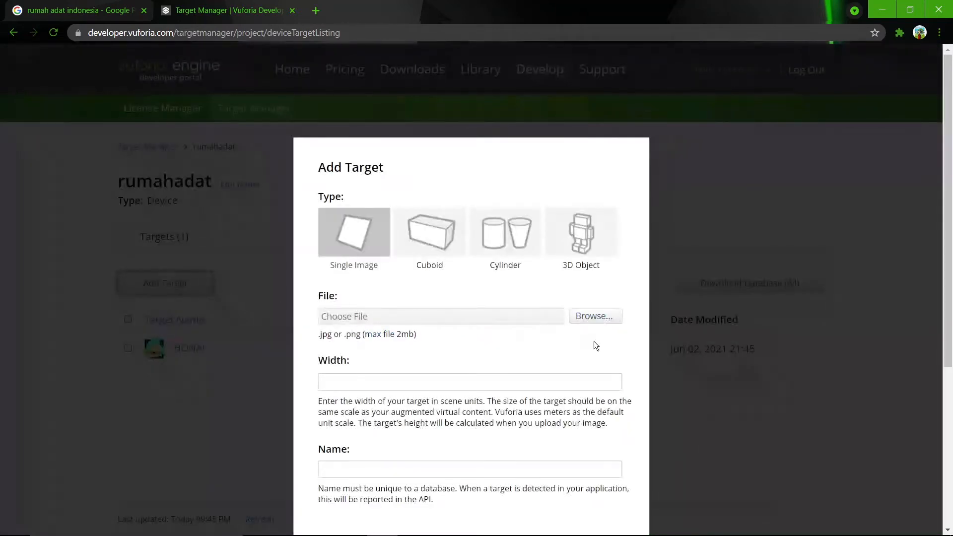
pyautogui.click(593, 318)
pyautogui.click(218, 99)
pyautogui.click(362, 332)
pyautogui.scroll(-5, 346, 316)
pyautogui.scroll(1, 346, 317)
pyautogui.click(365, 197)
pyautogui.write('1')
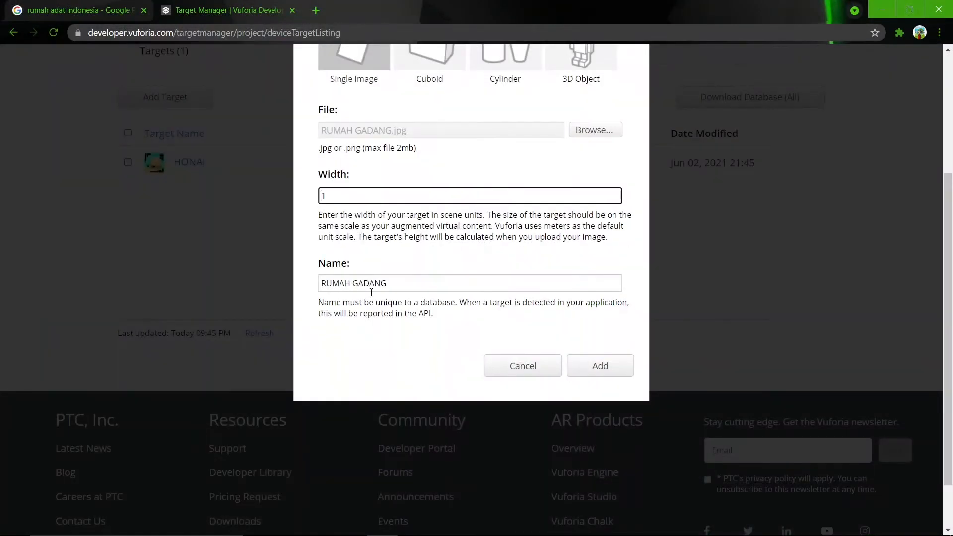
# Replace the space in the new target's name to make it RUMAH_GADANG and add it to the database.
pyautogui.click(605, 370)
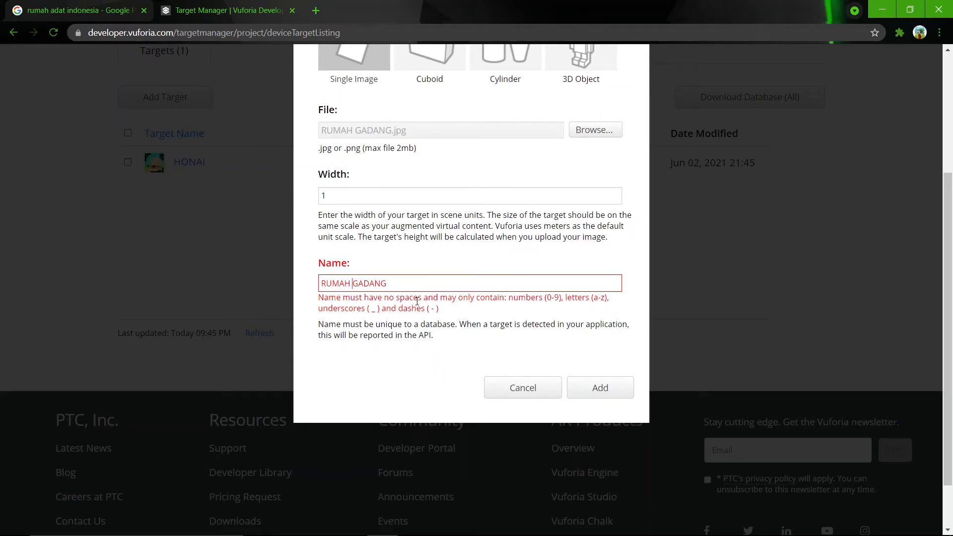
pyautogui.press('BackSpace')
pyautogui.write('_')
pyautogui.click(597, 386)
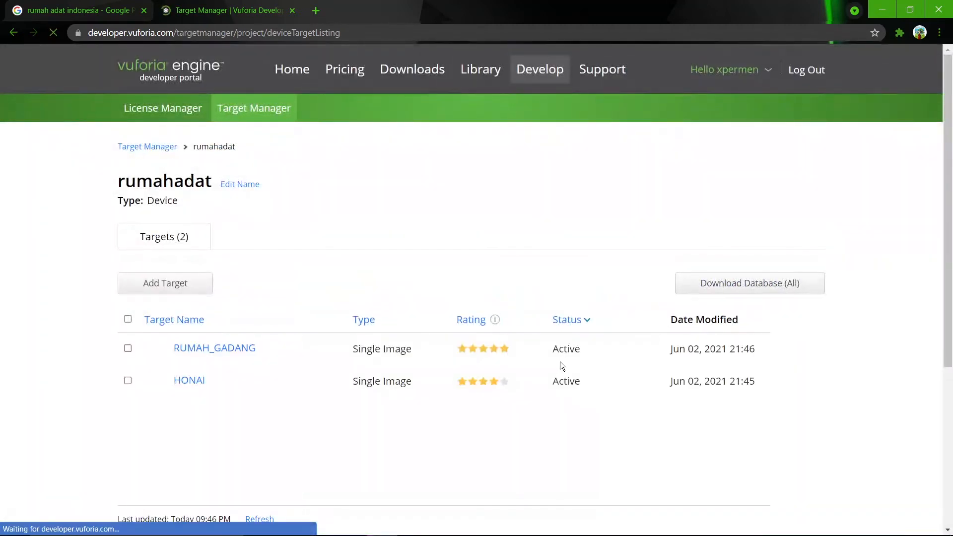
# Add a Single Image target from TAMBI.jpg with a width of 1 to the rumahadat database.
pyautogui.click(158, 293)
pyautogui.click(598, 317)
pyautogui.doubleClick(287, 97)
pyautogui.scroll(-5, 316, 299)
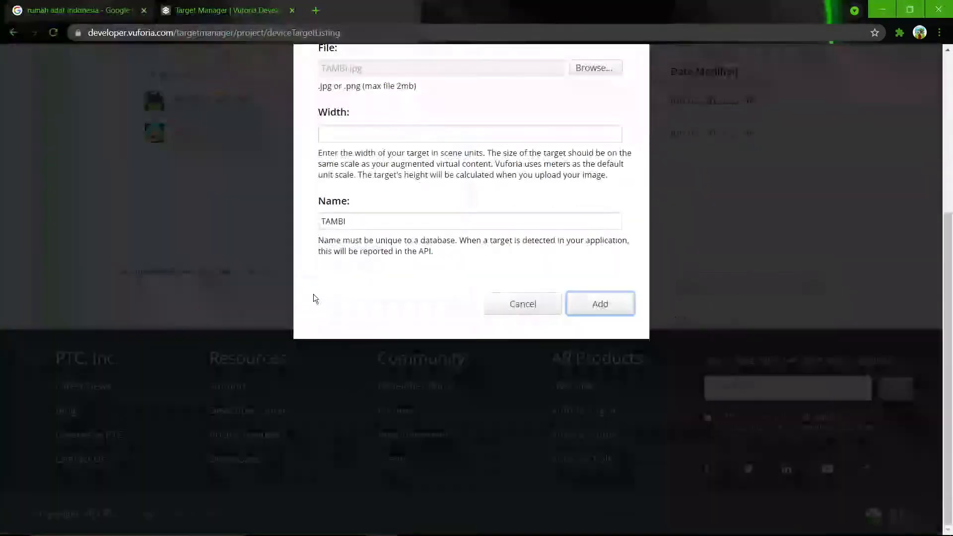
pyautogui.click(347, 134)
pyautogui.write('1')
pyautogui.click(604, 305)
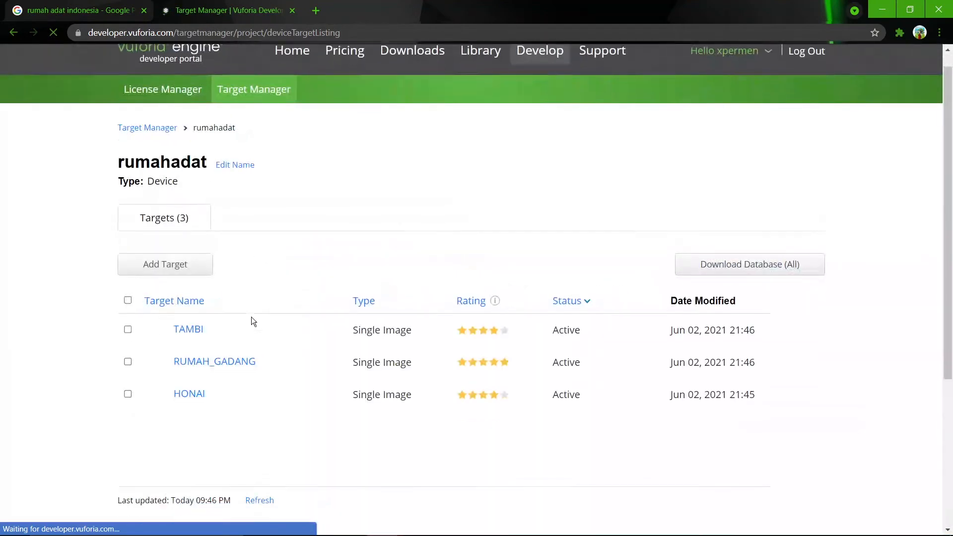
# Open the RUMAH_GADANG target, display its tracking features, and return to the rumahadat target list.
pyautogui.click(219, 321)
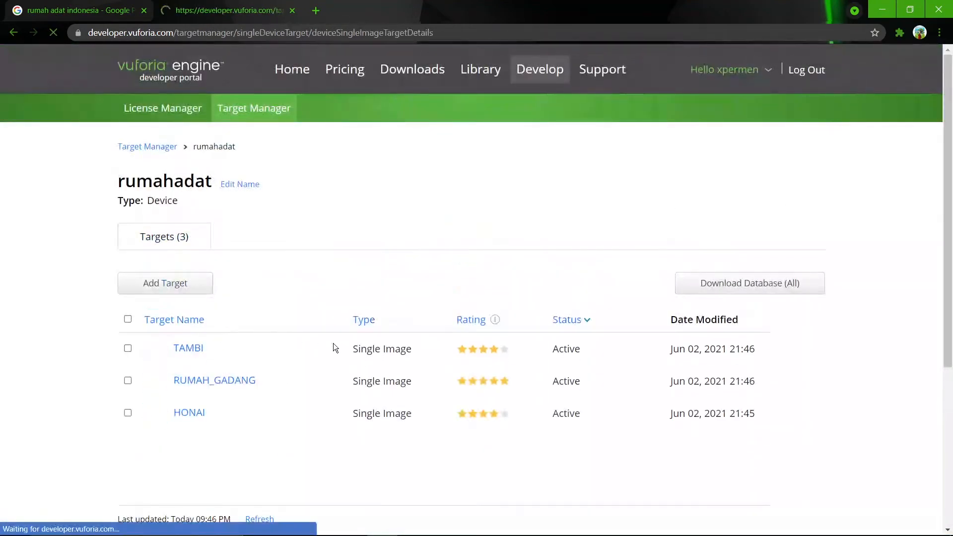
pyautogui.scroll(-1, 368, 374)
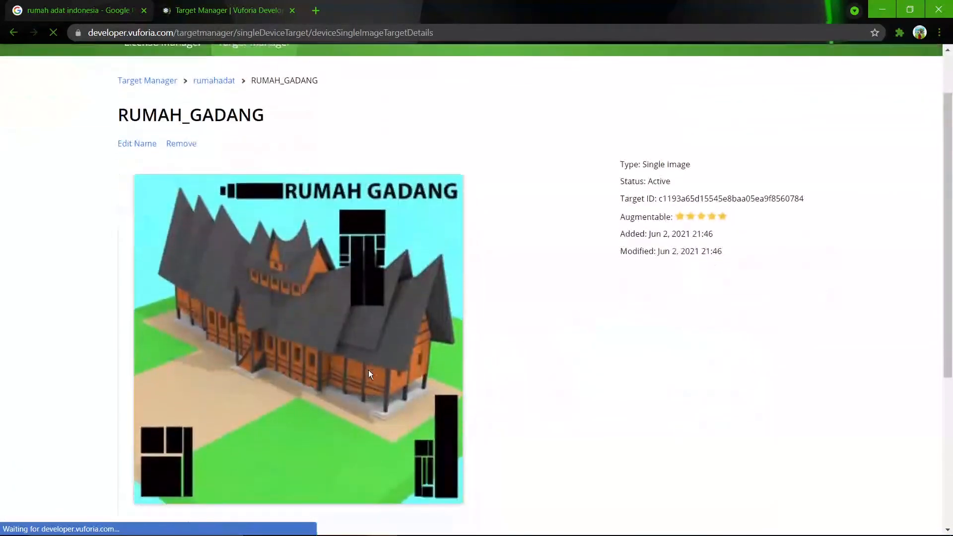
pyautogui.scroll(-1, 368, 370)
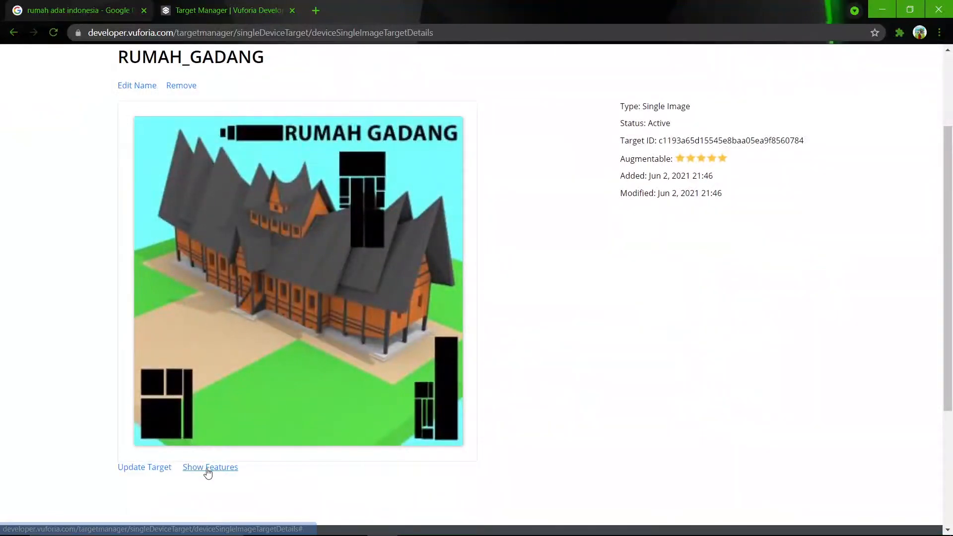
pyautogui.click(206, 468)
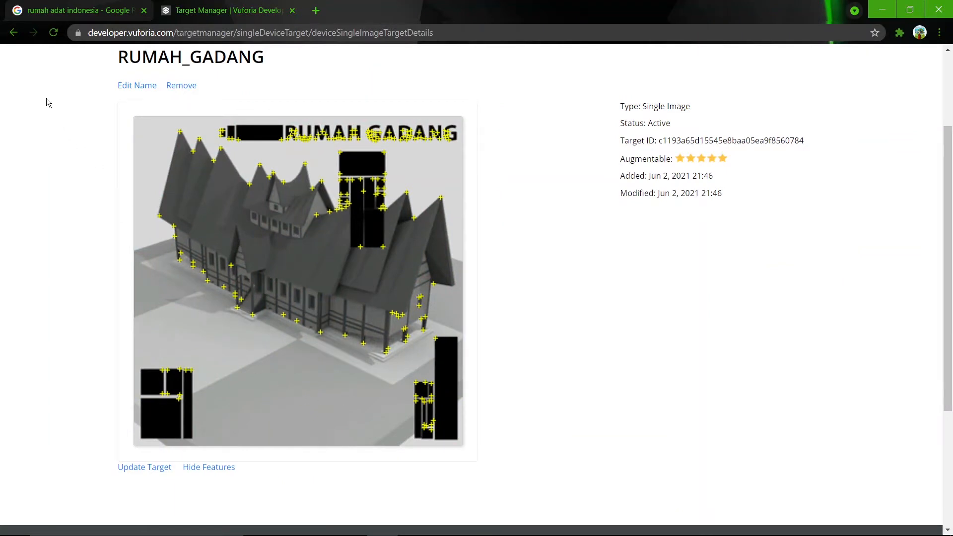
pyautogui.click(14, 34)
pyautogui.click(522, 123)
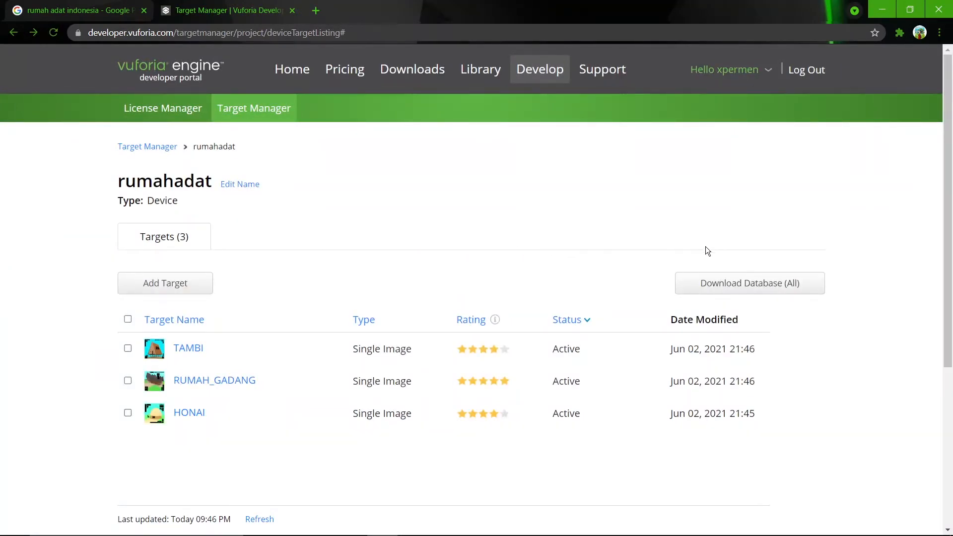
# Download the whole rumahadat database for the Unity Editor and show the downloaded package in its folder.
pyautogui.click(788, 284)
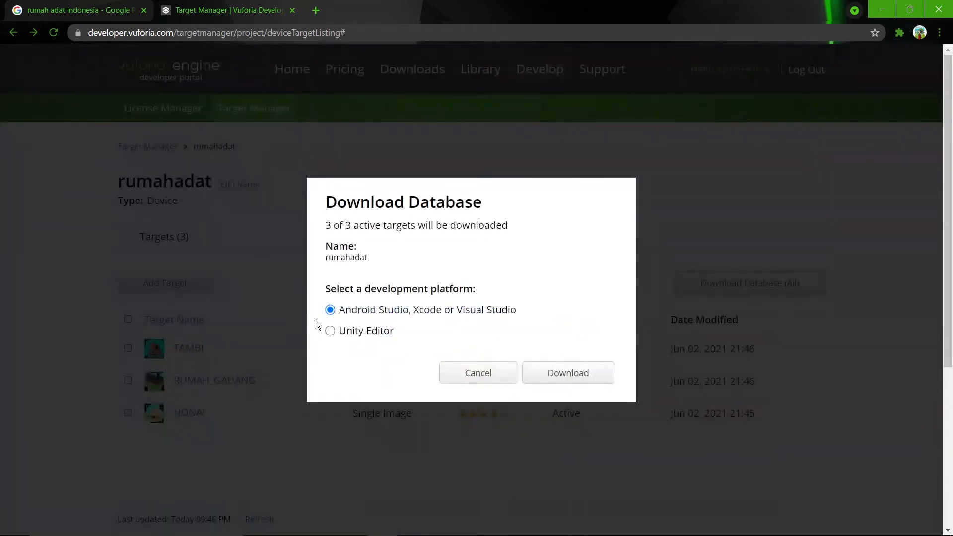
pyautogui.click(330, 331)
pyautogui.click(570, 369)
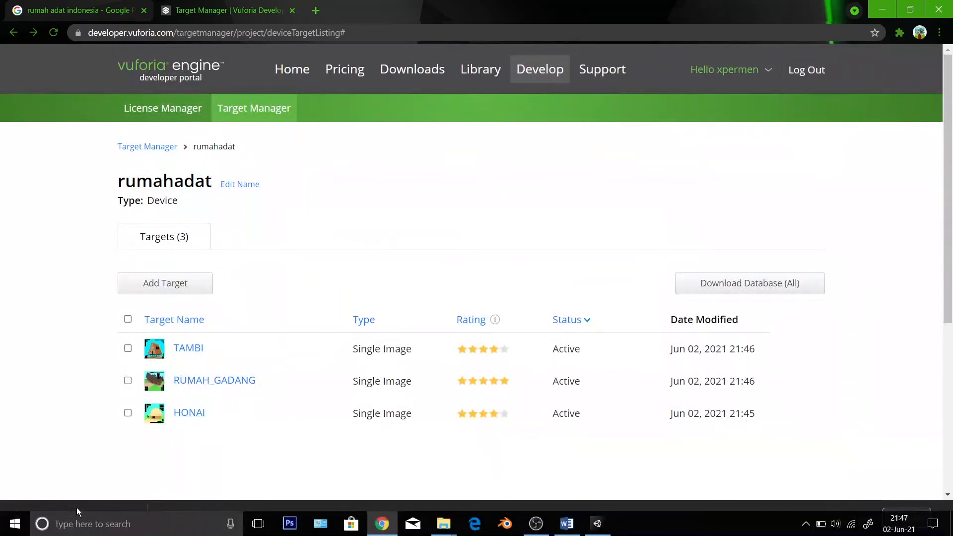
pyautogui.rightClick(80, 504)
pyautogui.click(125, 473)
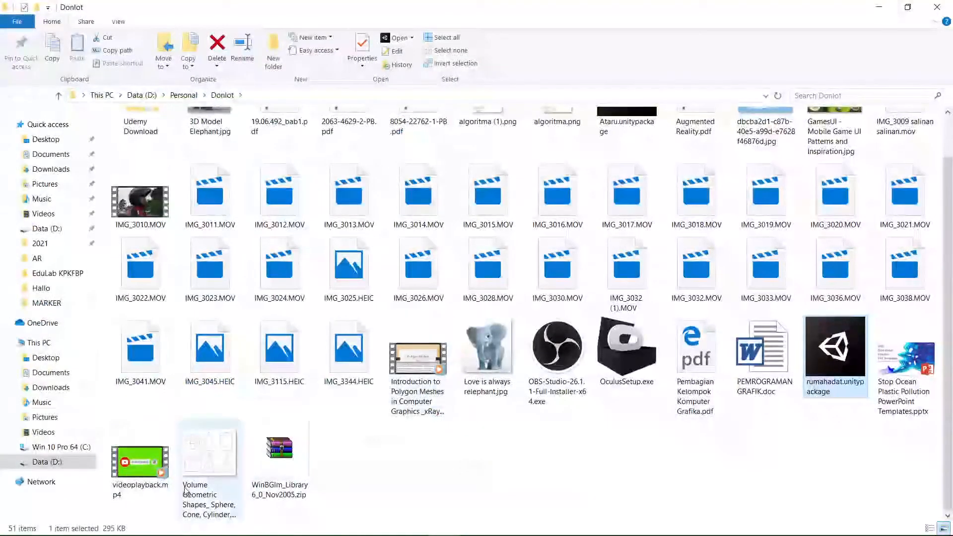
# Move rumahadat.unitypackage from the download folder into D:\Xpermen\AR\RUMAH ADAT\PACKAGE.
pyautogui.rightClick(837, 373)
pyautogui.click(692, 284)
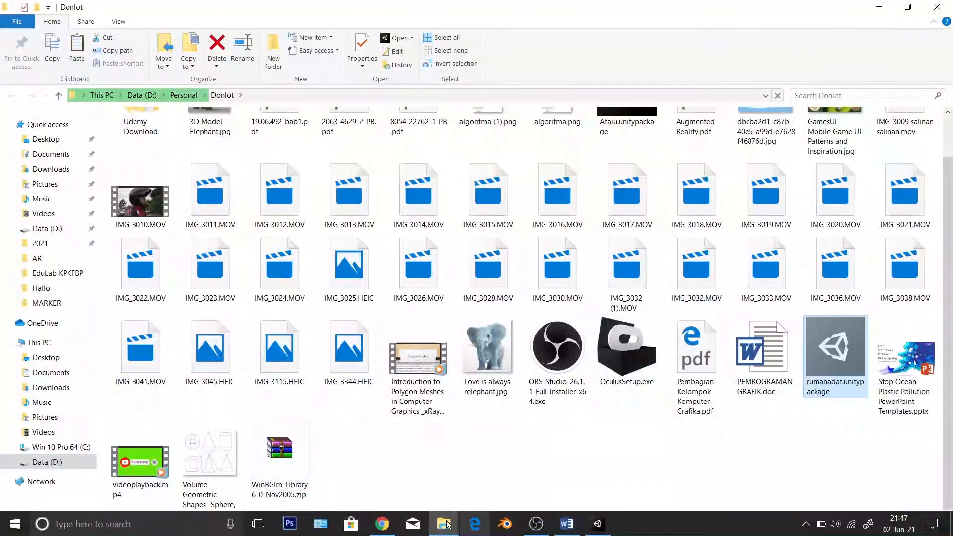
pyautogui.moveTo(475, 525)
pyautogui.click(320, 457)
pyautogui.doubleClick(350, 149)
pyautogui.rightClick(203, 247)
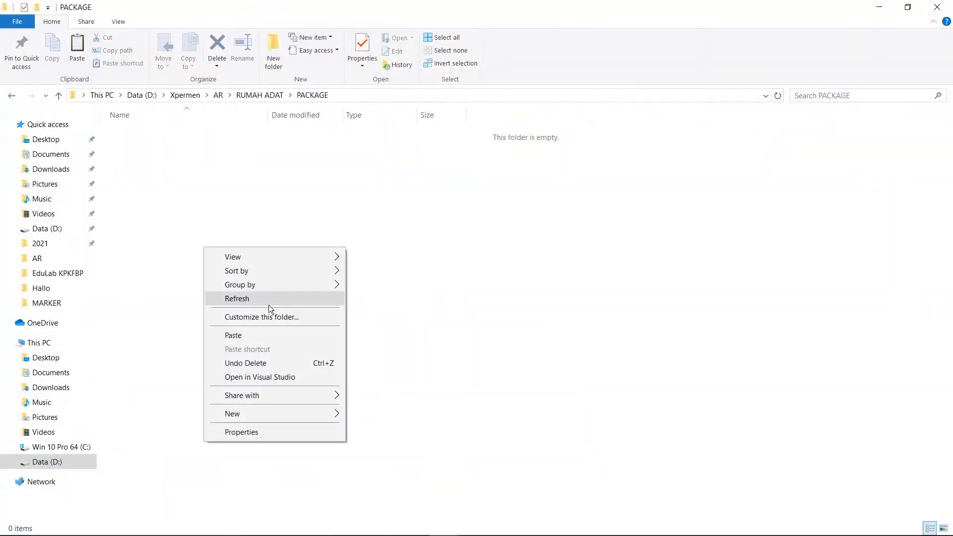
pyautogui.click(233, 335)
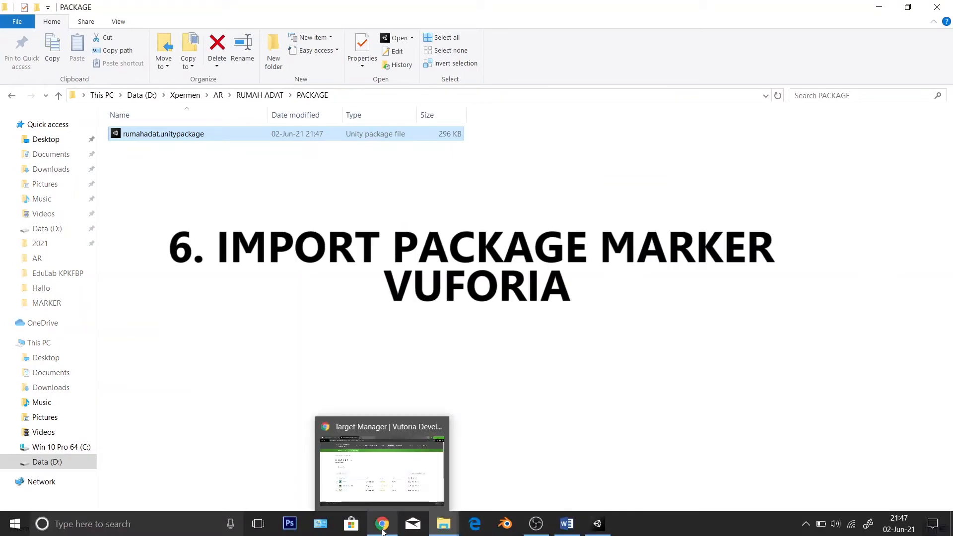
# Switch to Unity and import all items of the custom package rumahadat.unitypackage from the RUMAH ADAT\PACKAGE folder.
pyautogui.click(595, 529)
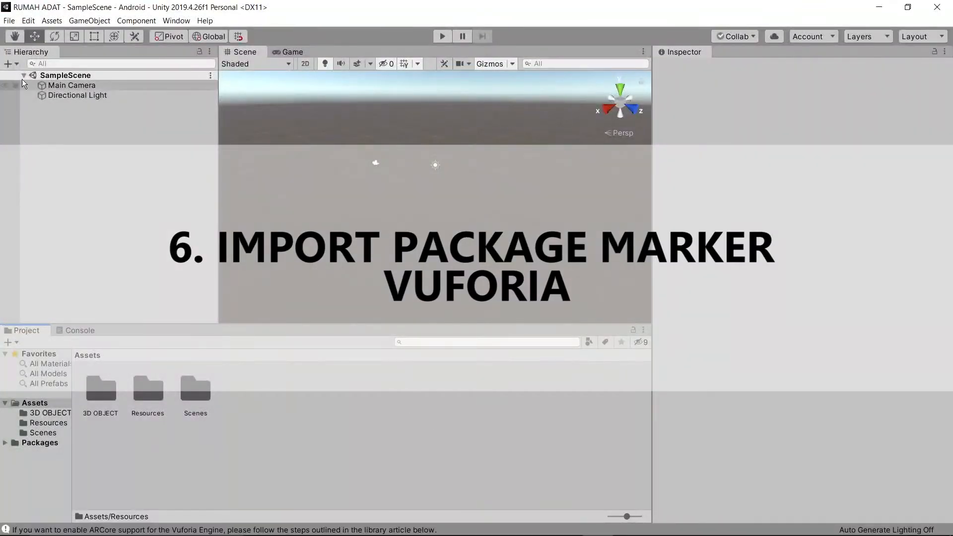
pyautogui.click(52, 20)
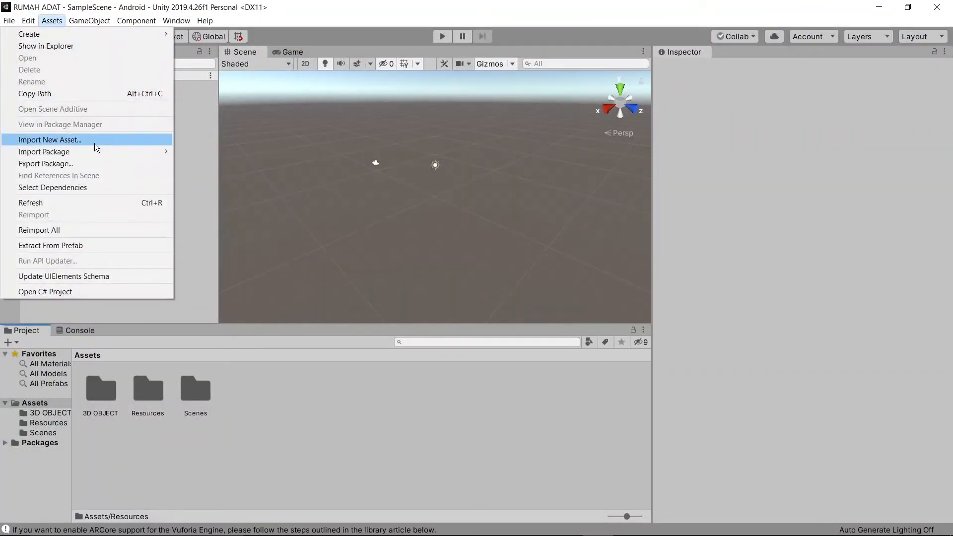
pyautogui.moveTo(99, 150)
pyautogui.click(240, 151)
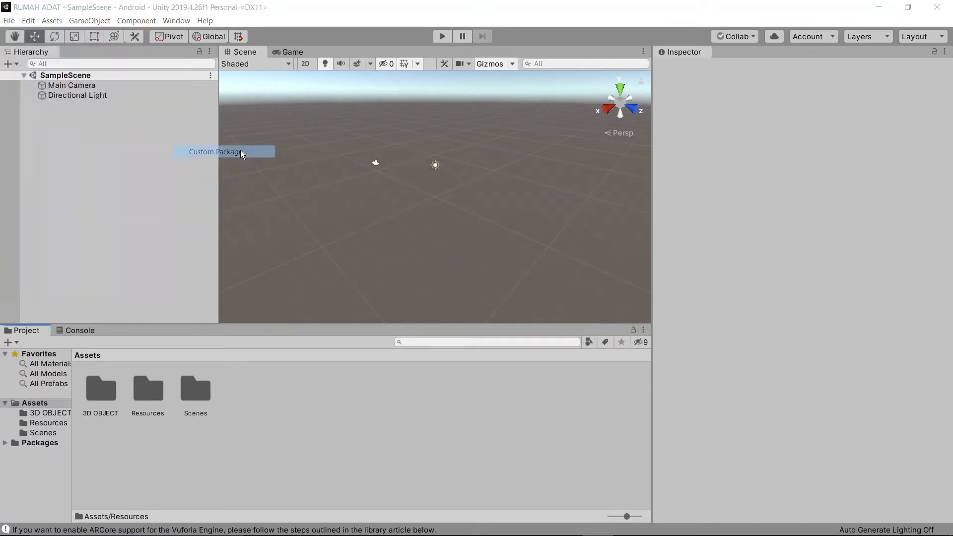
pyautogui.click(98, 58)
pyautogui.doubleClick(136, 214)
pyautogui.doubleClick(163, 160)
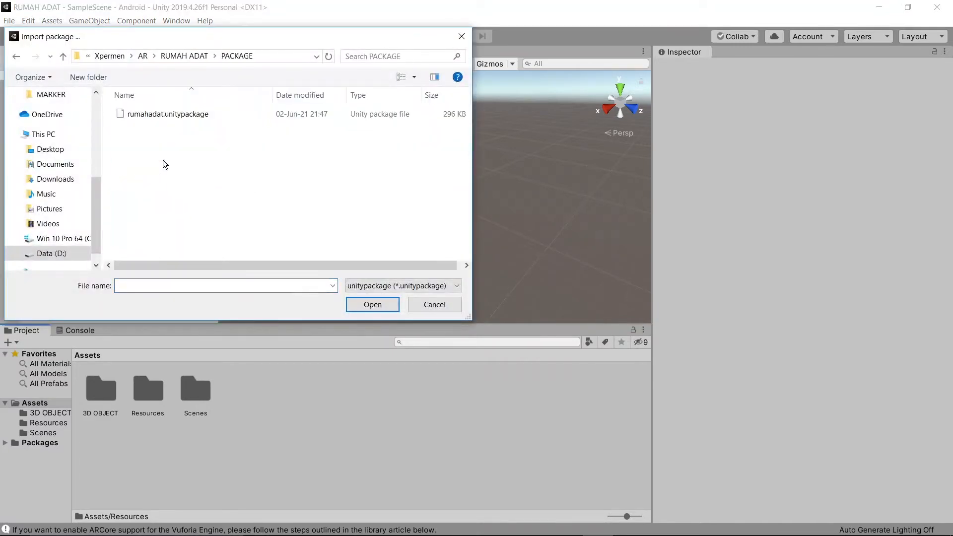
pyautogui.click(183, 118)
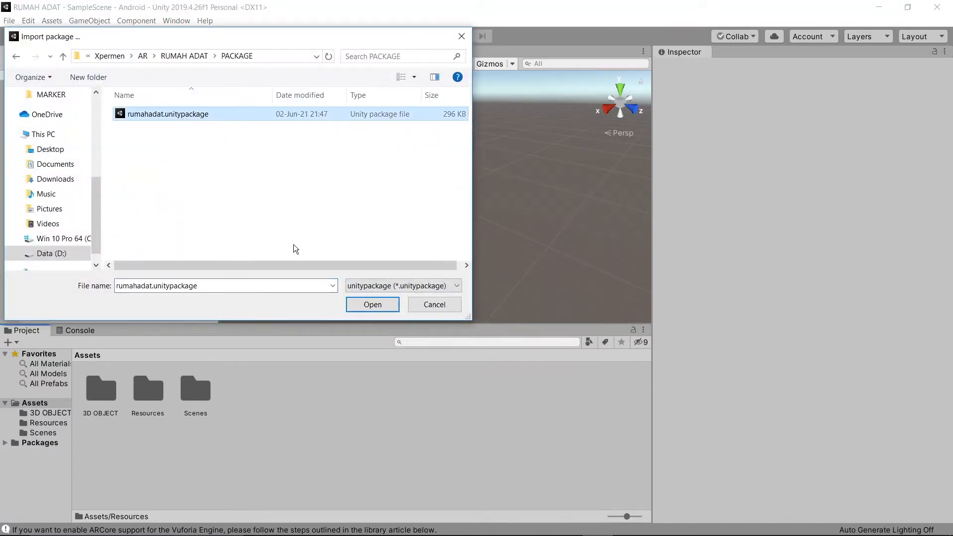
pyautogui.click(377, 308)
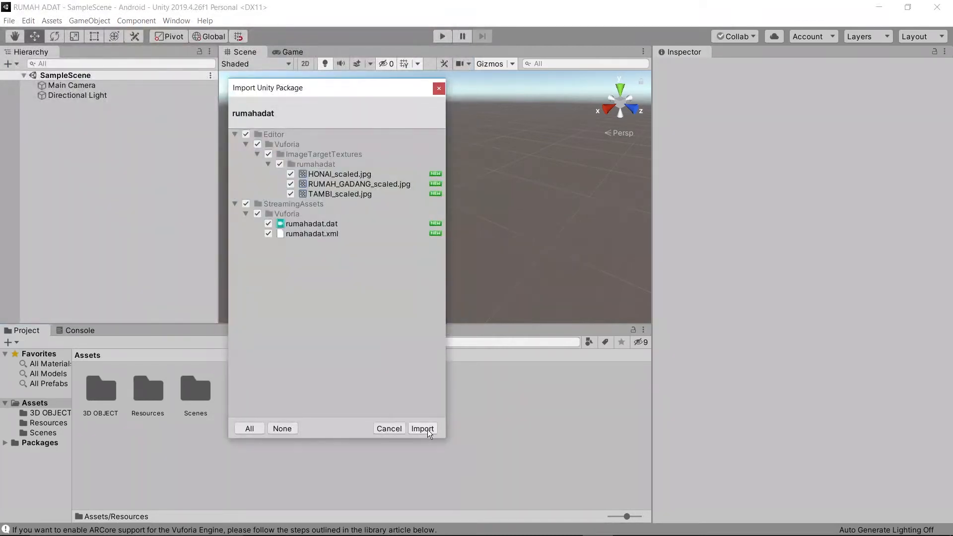
pyautogui.click(423, 429)
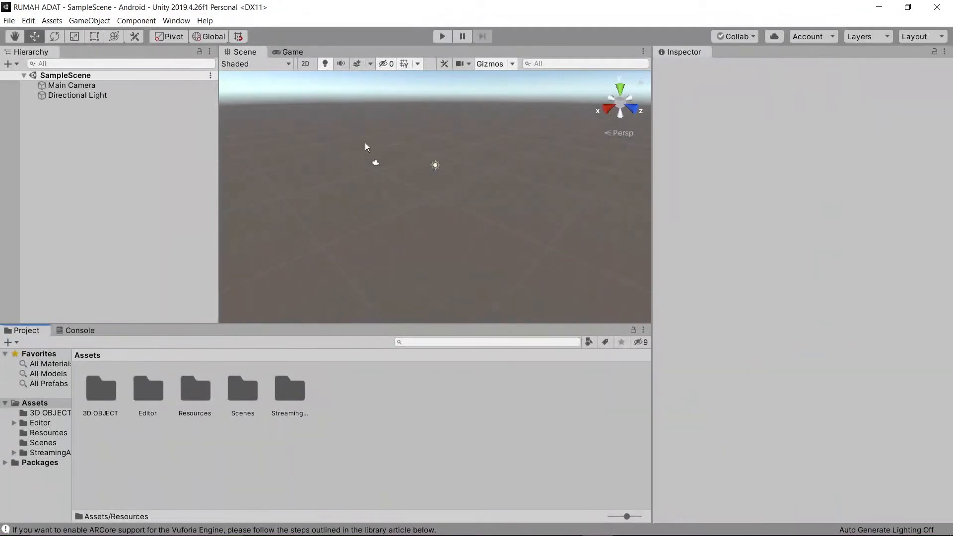
# Delete the Main Camera from SampleScene and add a Vuforia Engine AR Camera in its place.
pyautogui.click(98, 86)
pyautogui.rightClick(123, 89)
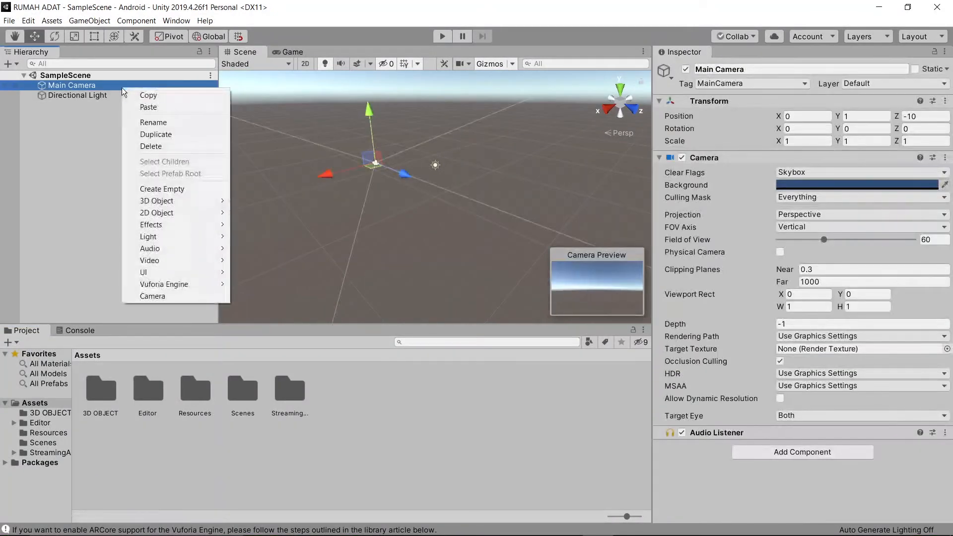
pyautogui.click(150, 146)
pyautogui.rightClick(104, 131)
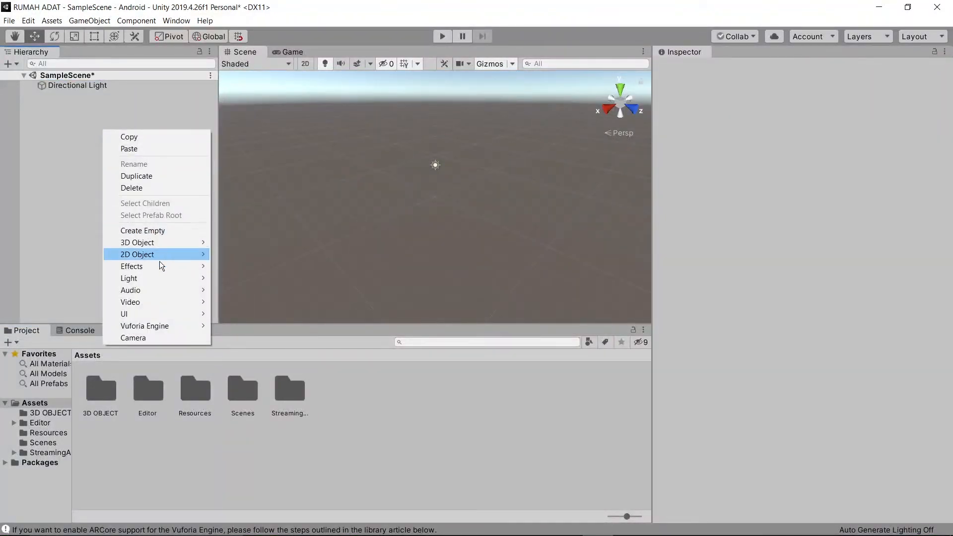
pyautogui.moveTo(172, 324)
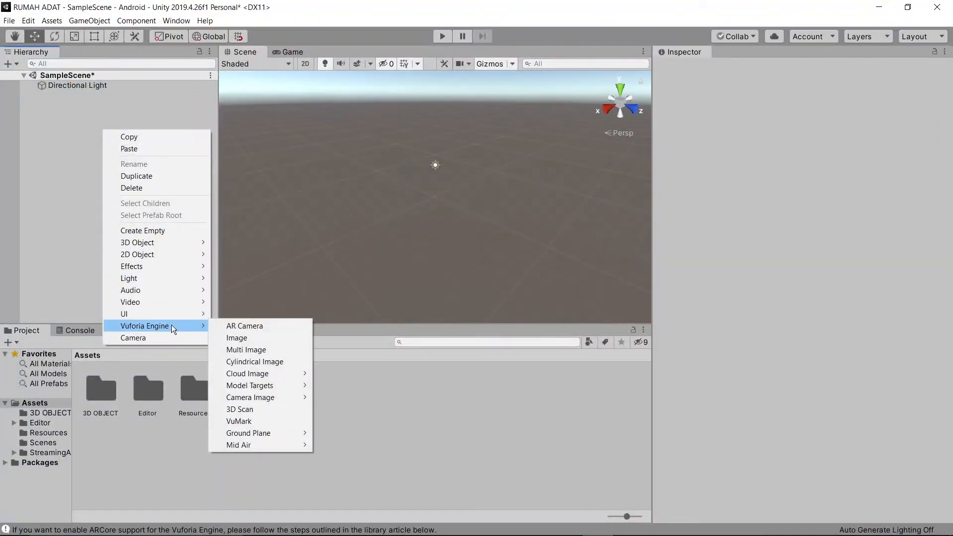
pyautogui.click(273, 325)
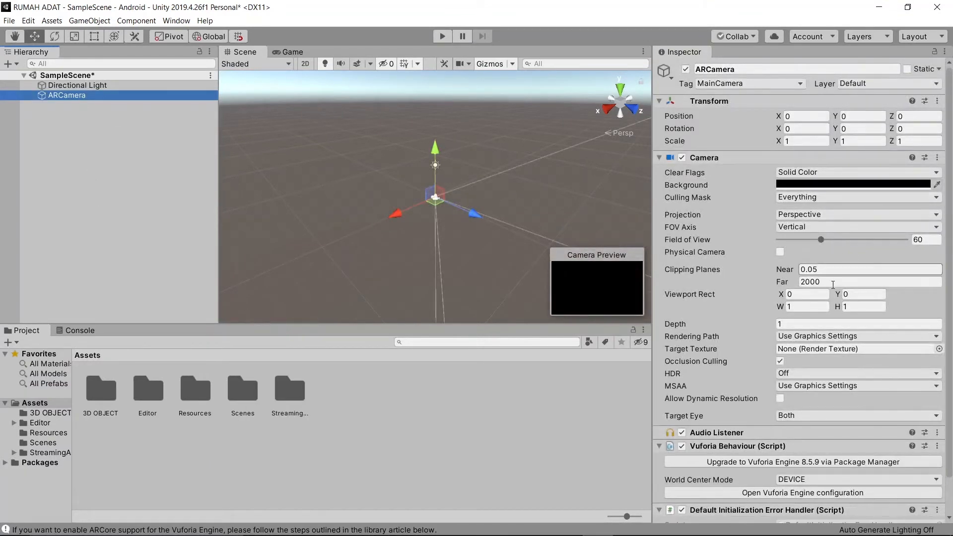
# Open the Vuforia Engine configuration from the ARCamera and make the App License Key field ready for entry.
pyautogui.scroll(-2, 829, 304)
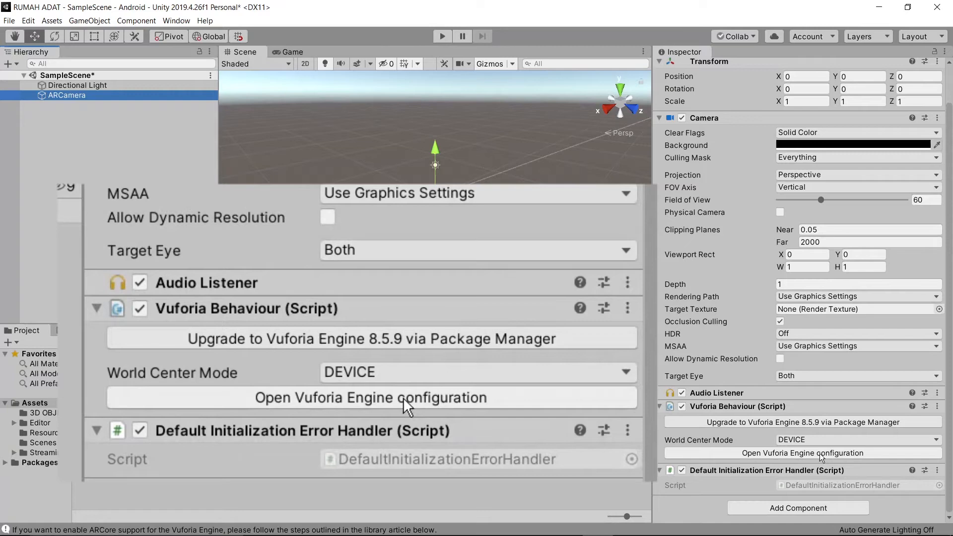
pyautogui.click(821, 453)
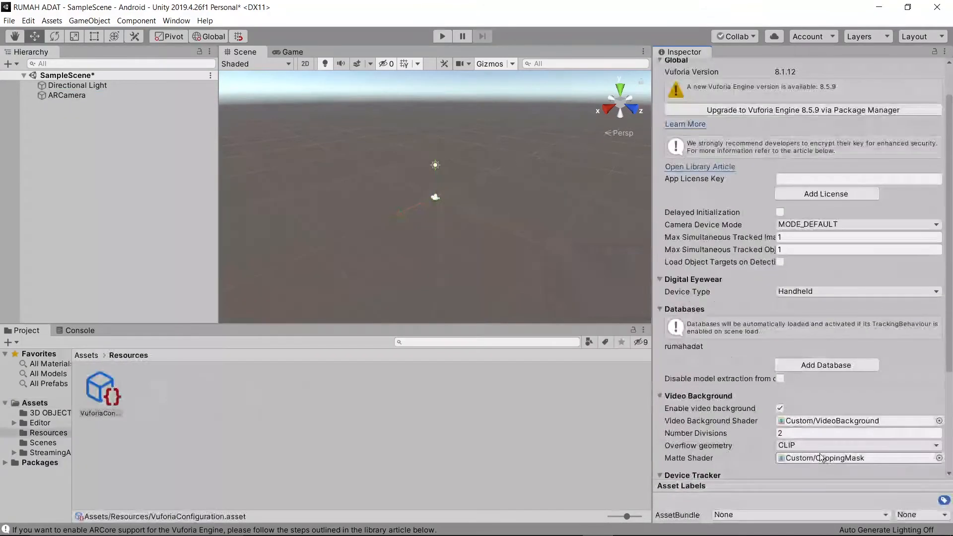
pyautogui.click(784, 173)
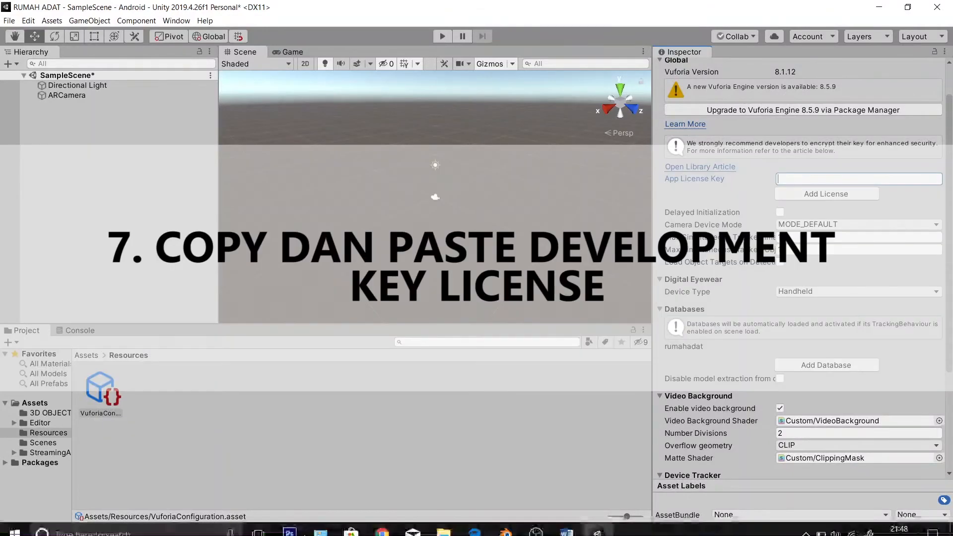
# Switch to Chrome, open the Xpermen license in the License Manager and copy its license key.
pyautogui.click(382, 524)
pyautogui.click(173, 117)
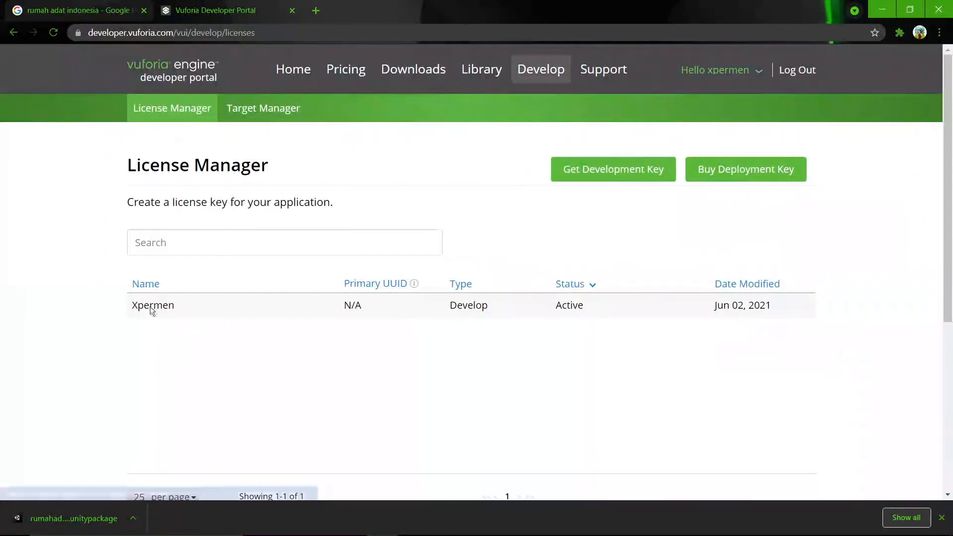
pyautogui.click(150, 306)
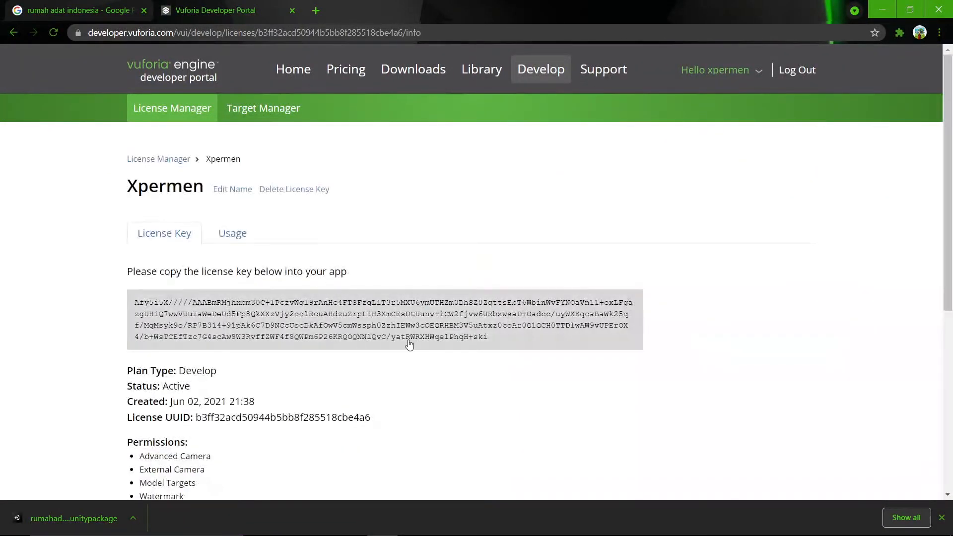
pyautogui.click(524, 347)
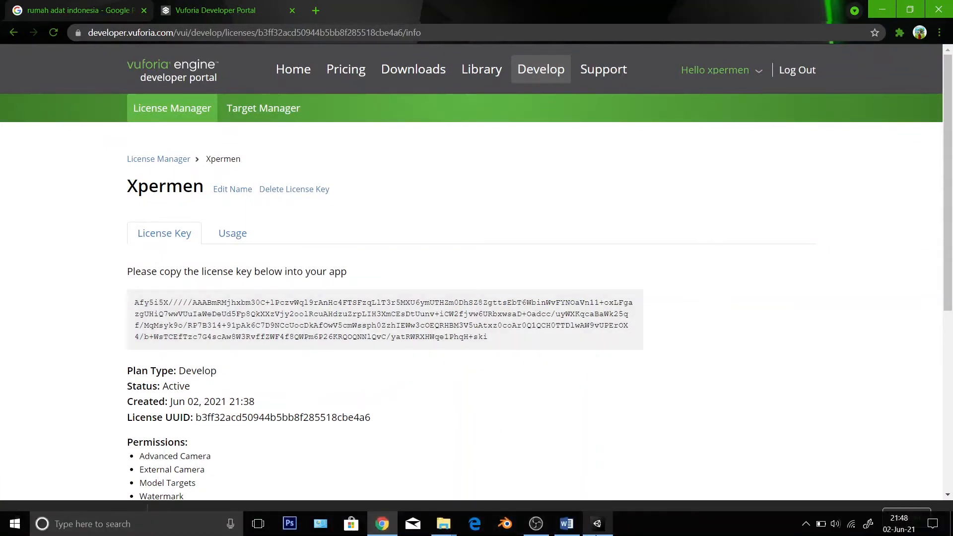
# Switch to Unity, paste the license key into the App License Key field and check the Databases section of the Vuforia configuration.
pyautogui.click(597, 523)
pyautogui.rightClick(811, 177)
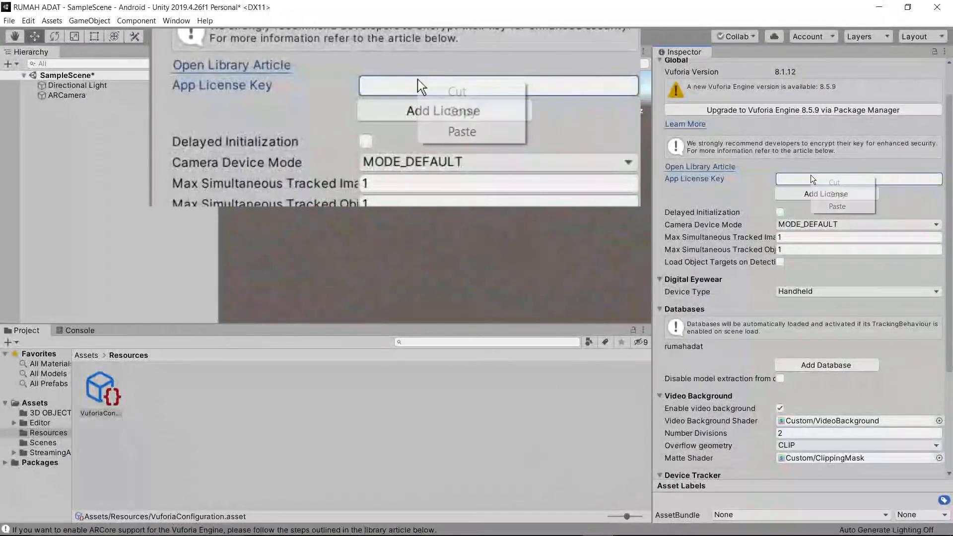
pyautogui.click(834, 204)
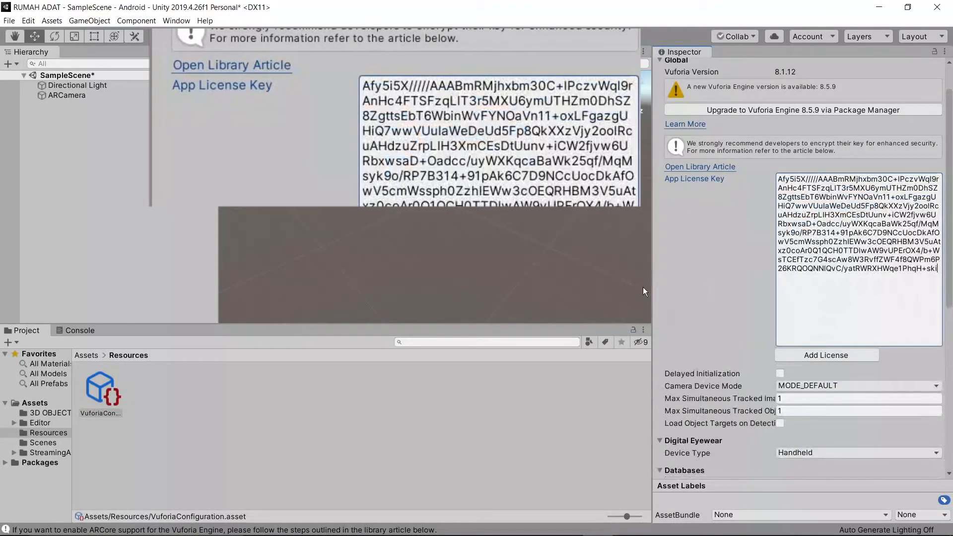
pyautogui.scroll(-5, 672, 326)
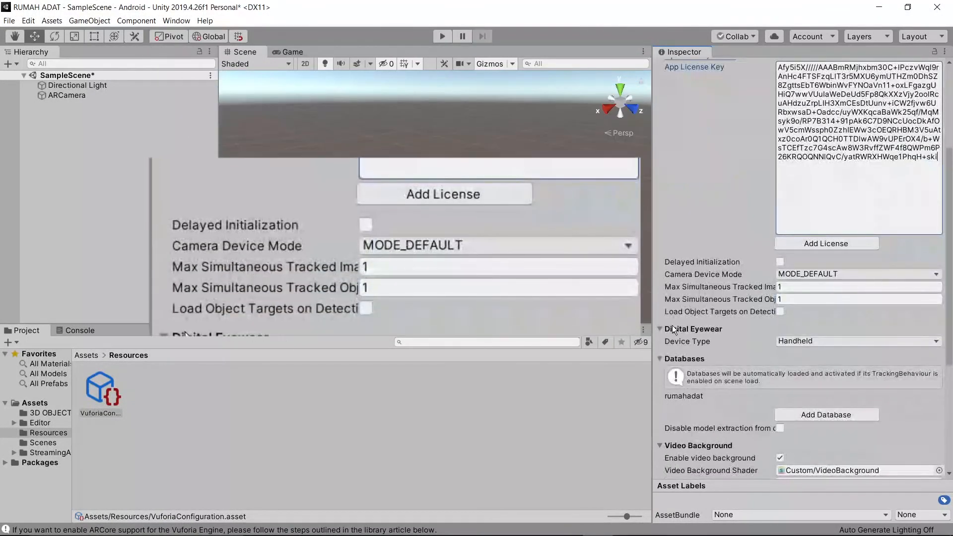
pyautogui.scroll(-5, 671, 326)
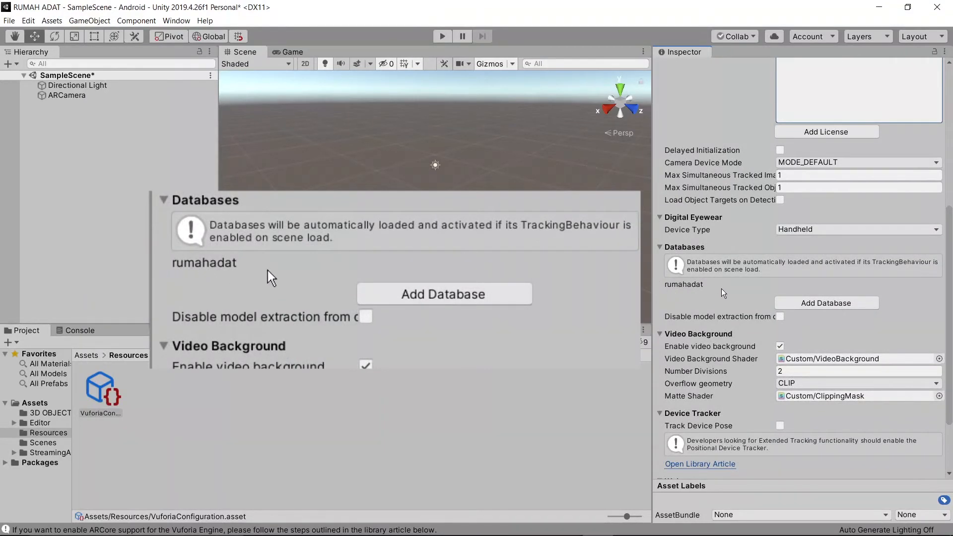
pyautogui.scroll(10, 721, 287)
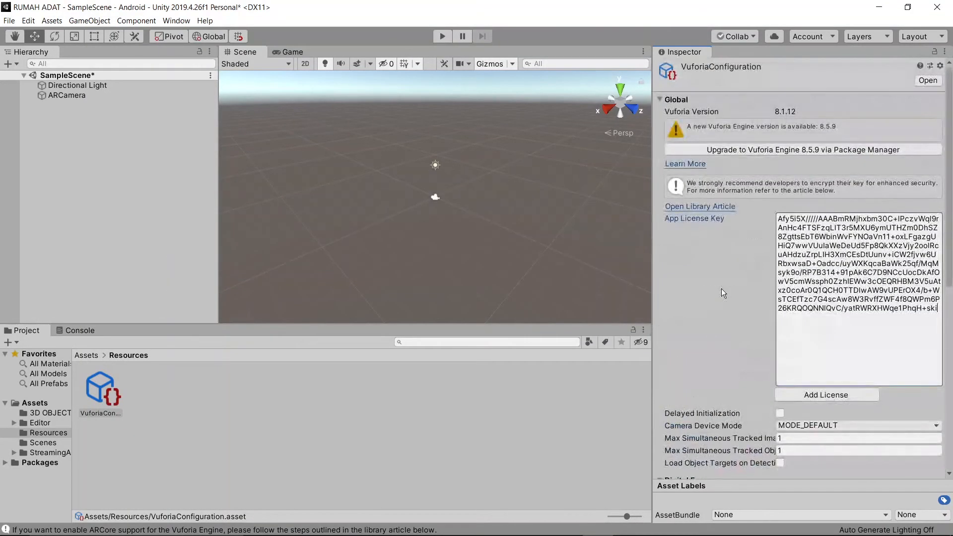
# Add a Vuforia Engine Image Target to SampleScene and inspect its marker in isometric projection.
pyautogui.click(117, 116)
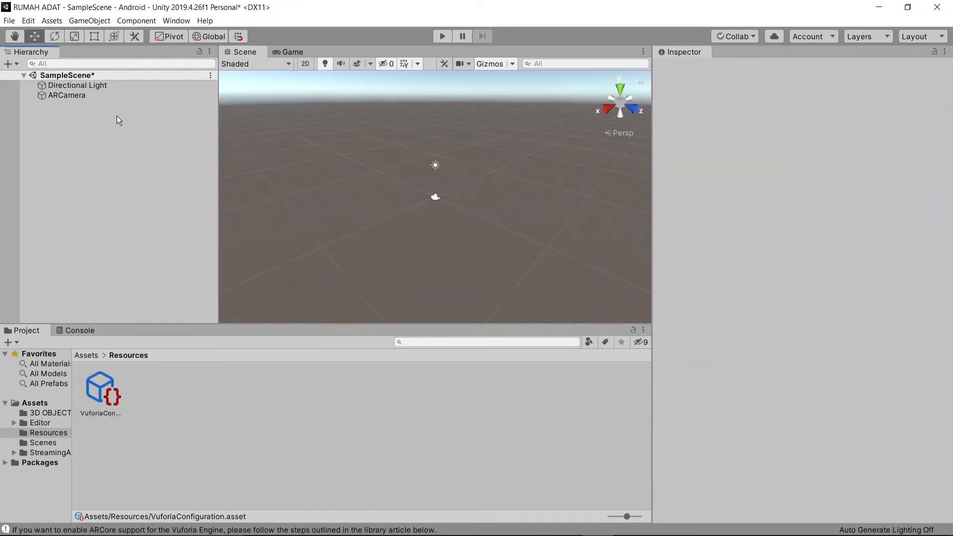
pyautogui.rightClick(45, 123)
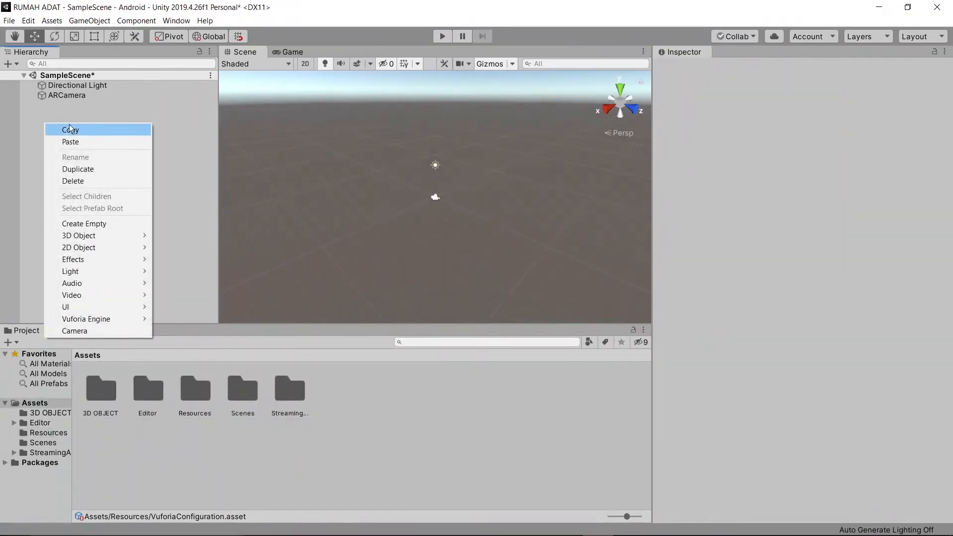
pyautogui.moveTo(123, 318)
pyautogui.click(218, 332)
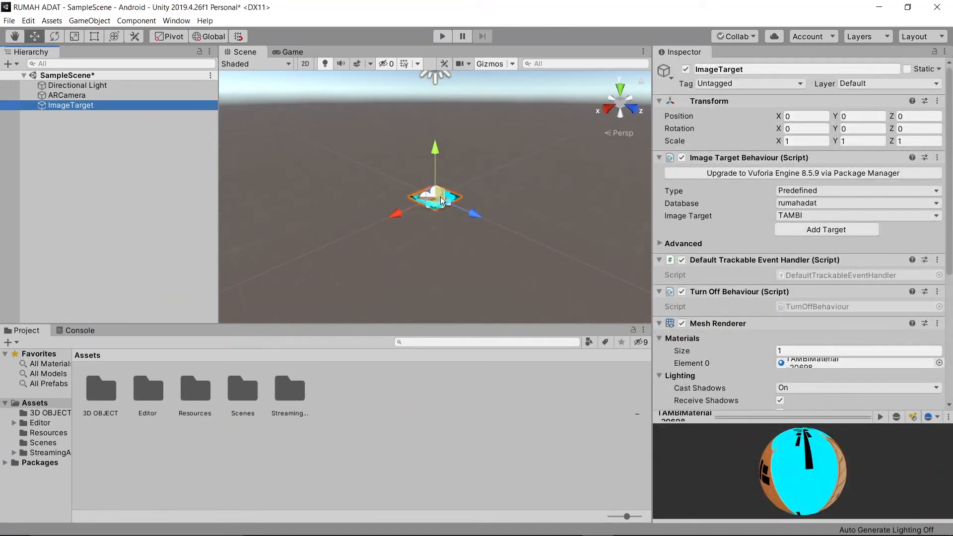
pyautogui.doubleClick(113, 104)
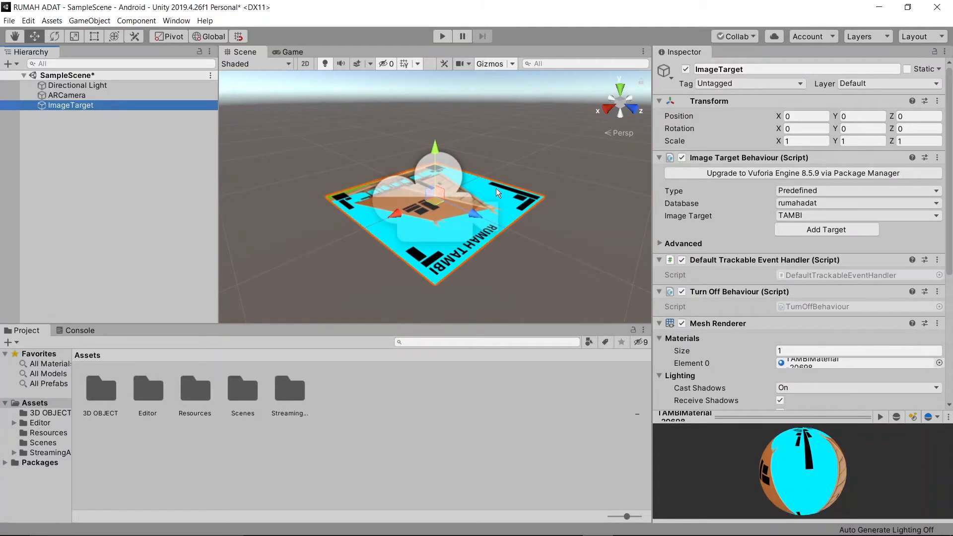
pyautogui.keyDown('alt'); pyautogui.moveTo(496, 188); pyautogui.dragTo(403, 210); pyautogui.keyUp('alt')
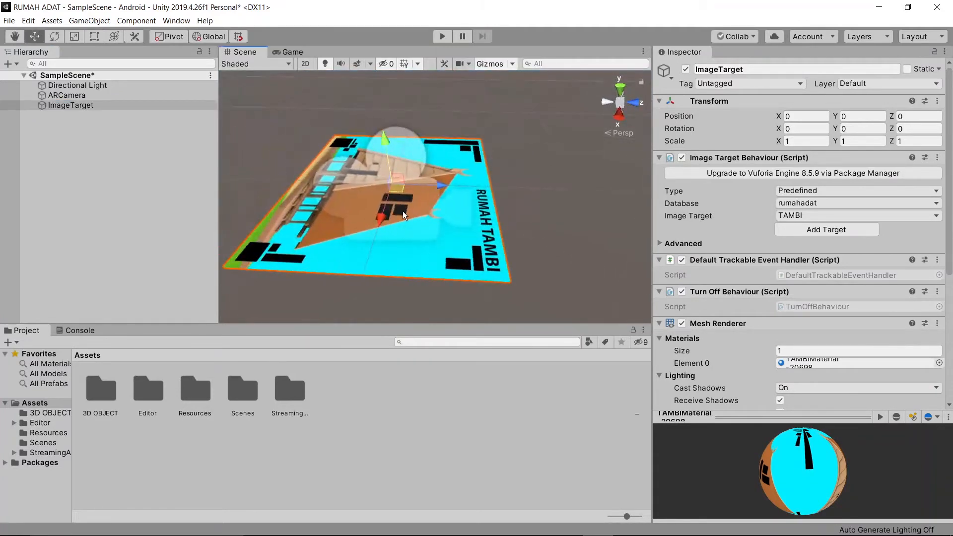
pyautogui.click(621, 133)
pyautogui.keyDown('alt'); pyautogui.moveTo(621, 133); pyautogui.dragTo(439, 197); pyautogui.keyUp('alt')
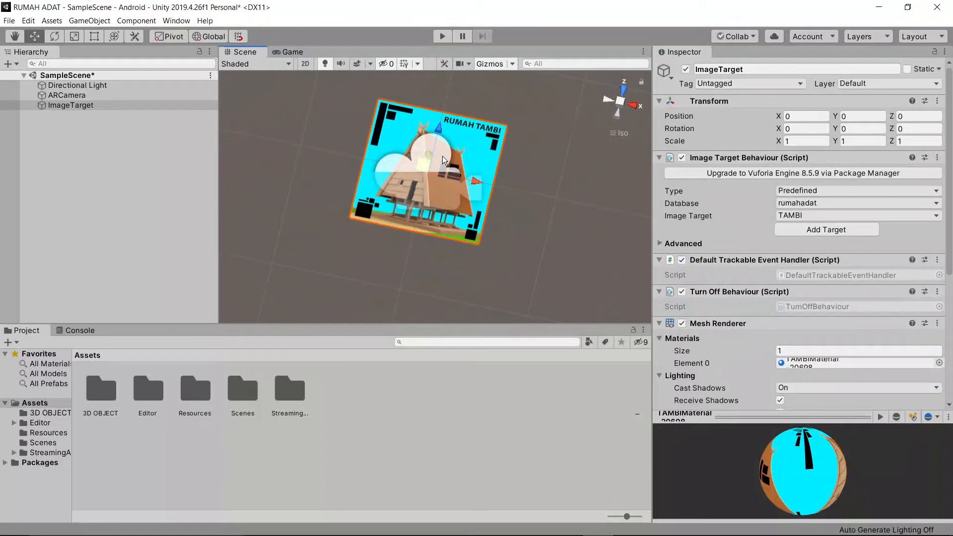
pyautogui.keyDown('alt'); pyautogui.moveTo(481, 183); pyautogui.dragTo(459, 208); pyautogui.keyUp('alt')
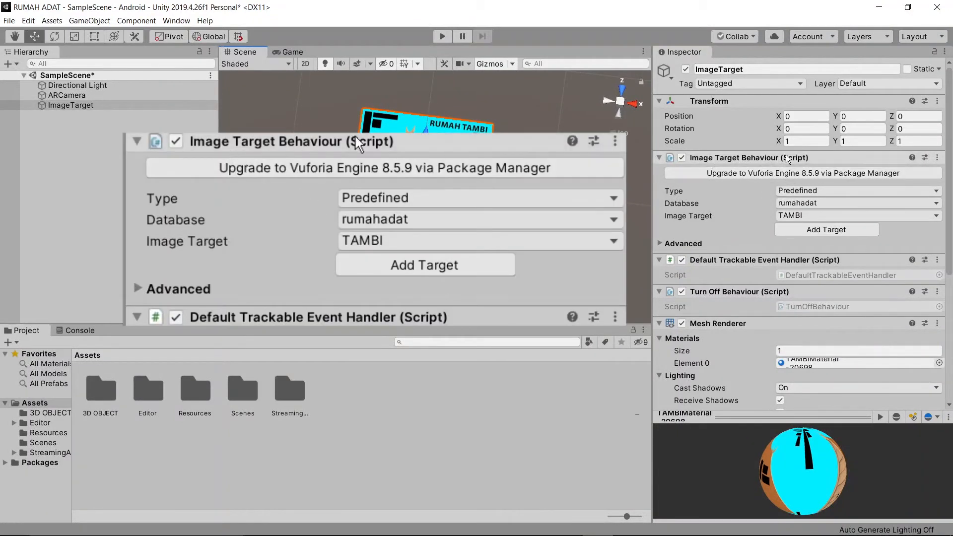
# Try RUMAH_GADANG and HONAI as the Image Target, return it to TAMBI and keep rumahadat as the database.
pyautogui.click(860, 215)
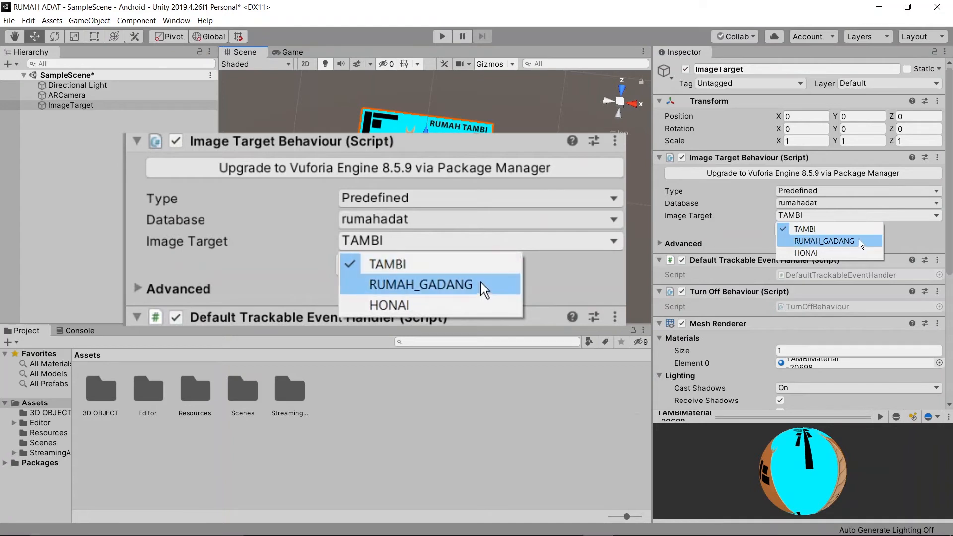
pyautogui.click(858, 240)
pyautogui.click(843, 215)
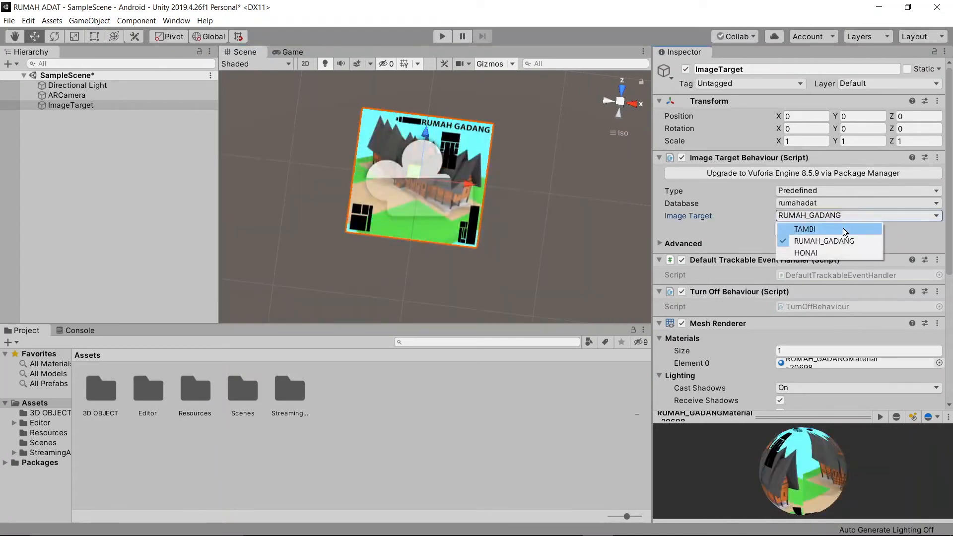
pyautogui.click(841, 252)
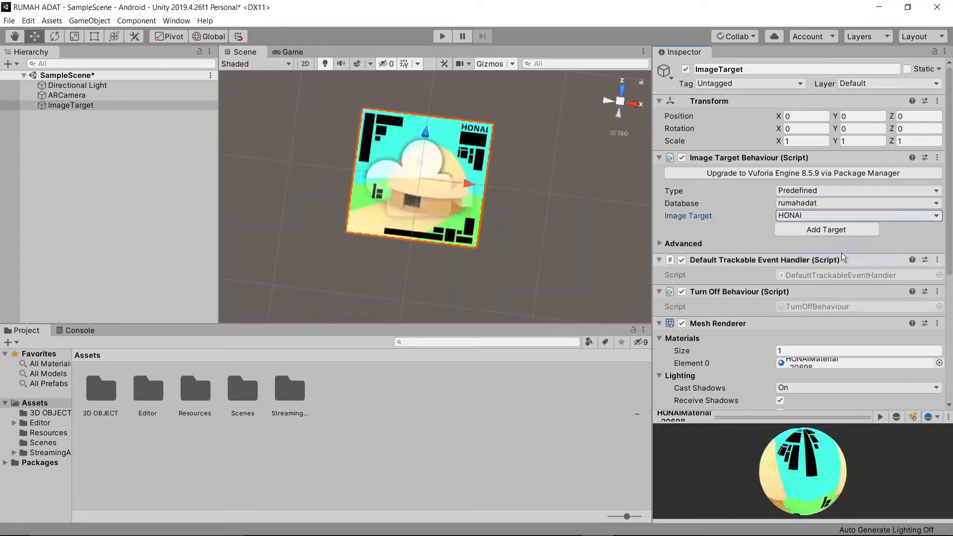
pyautogui.click(829, 213)
pyautogui.click(829, 226)
pyautogui.click(810, 203)
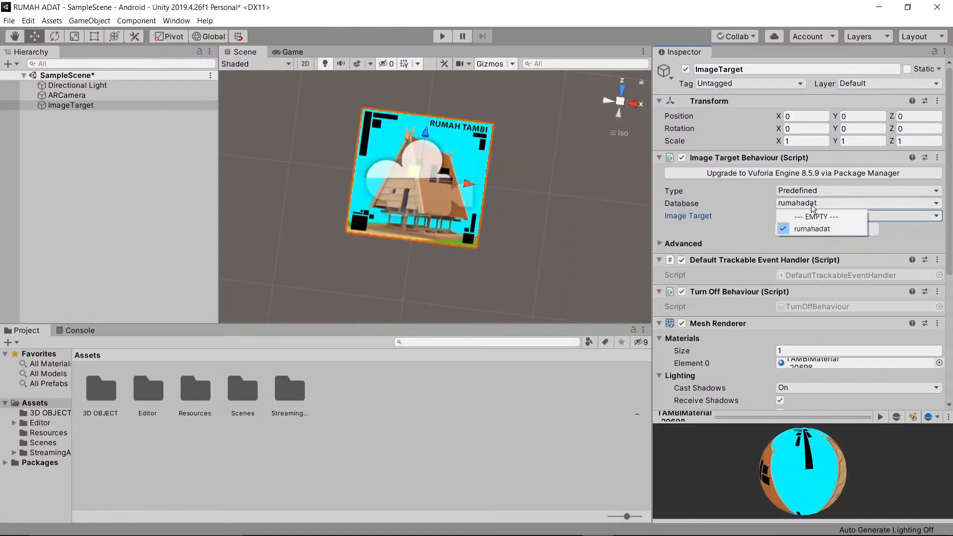
pyautogui.click(827, 230)
# Rename the ImageTarget object in the hierarchy as marker Tambi.
pyautogui.click(90, 106)
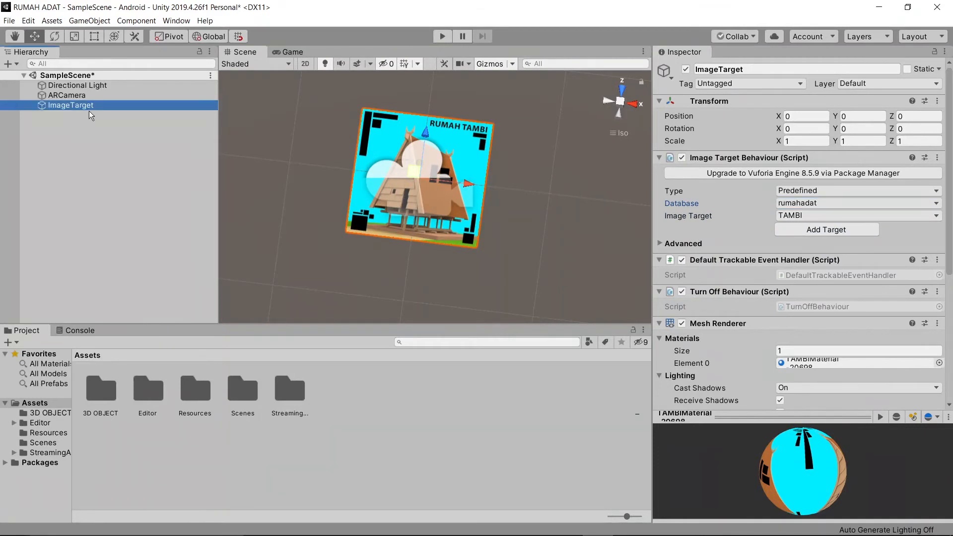
pyautogui.click(86, 106)
pyautogui.write('marker')
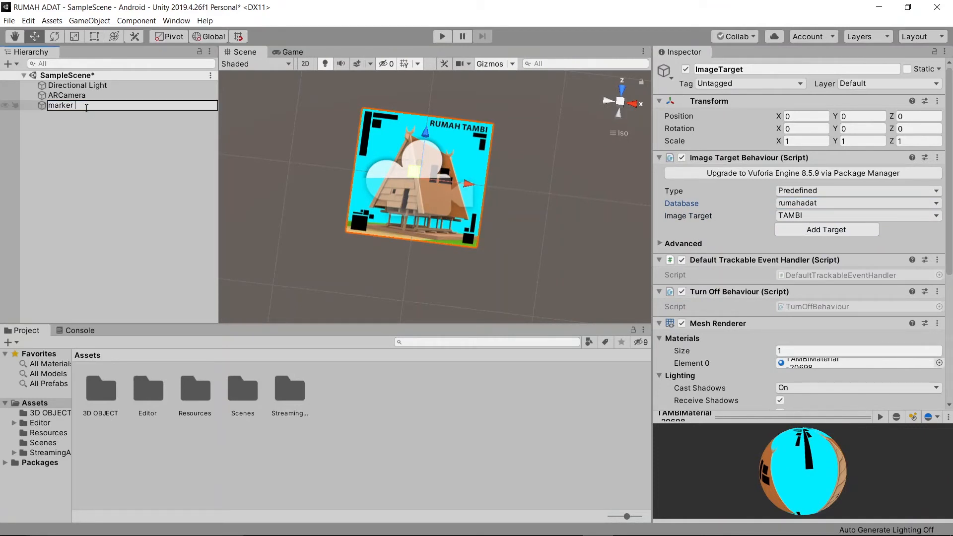
pyautogui.write(' Tambi')
pyautogui.press('Return')
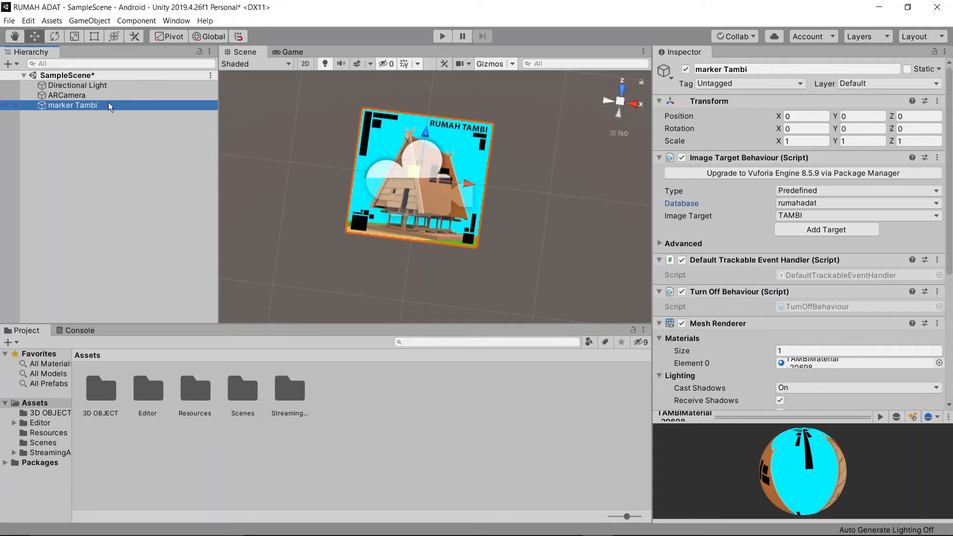
# Create an empty child object under marker Tambi and name it Tambi.
pyautogui.rightClick(108, 106)
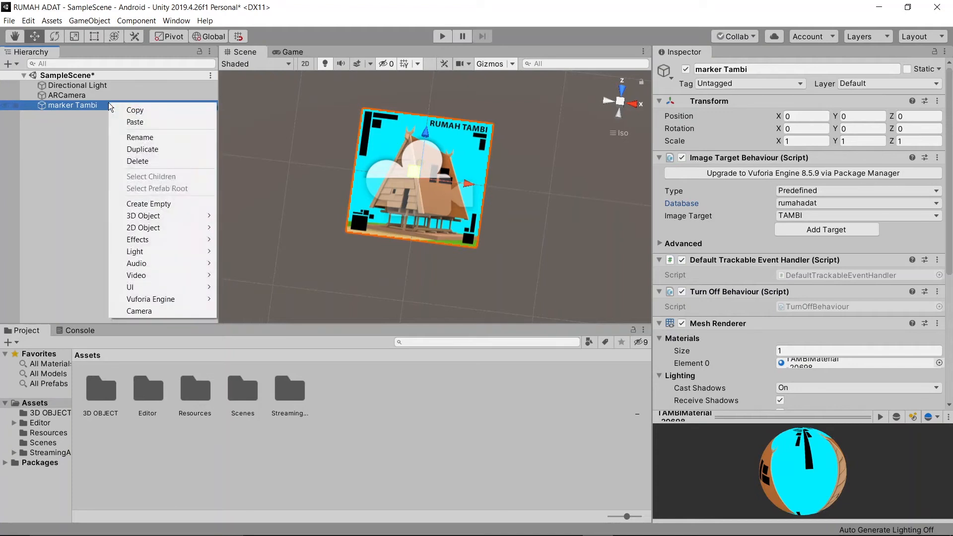
pyautogui.click(139, 204)
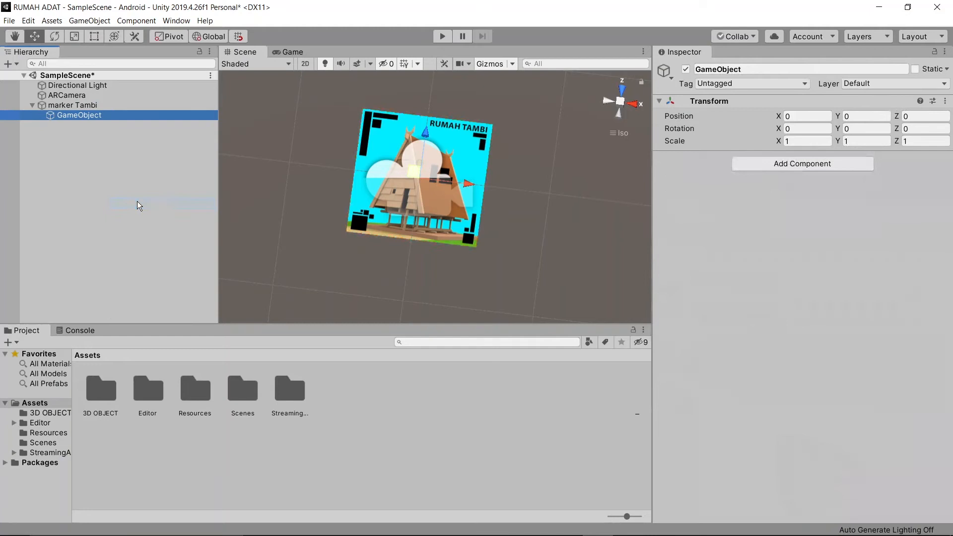
pyautogui.click(83, 115)
pyautogui.write('Tambi')
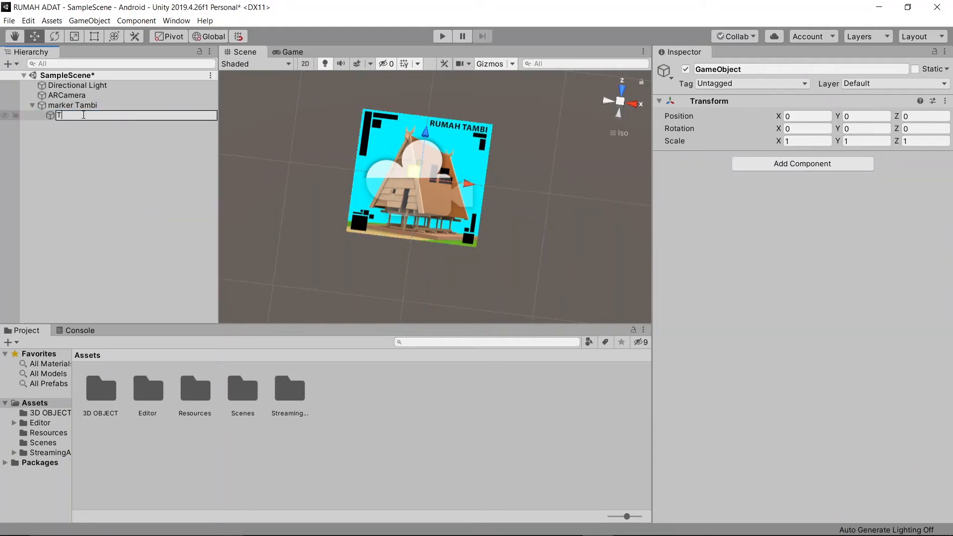
pyautogui.press('Return')
pyautogui.click(186, 252)
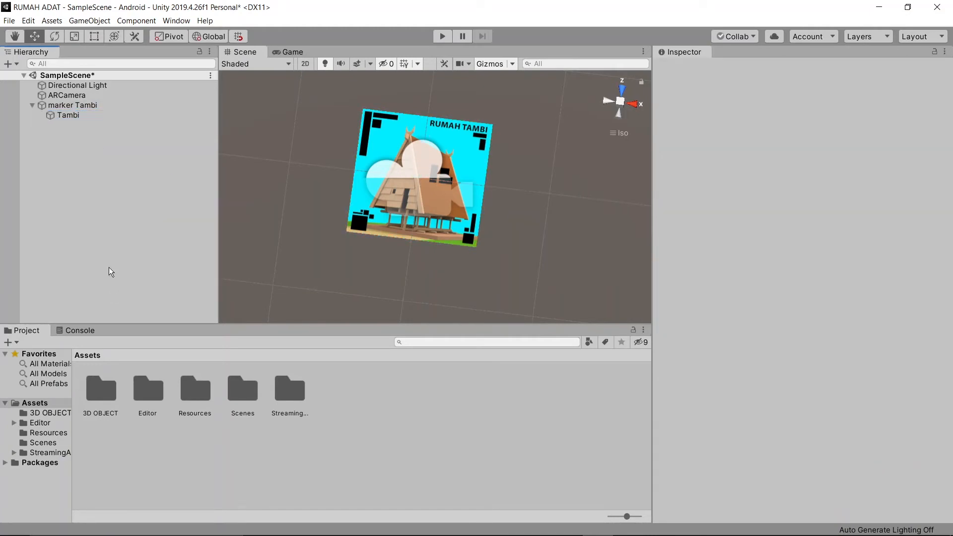
# Place the Tambi model from the 3D OBJECT folder in the scene as a separate root-level object.
pyautogui.moveTo(431, 263); pyautogui.dragTo(317, 119, button='right')
pyautogui.moveTo(358, 145); pyautogui.dragTo(404, 212, button='middle')
pyautogui.moveTo(295, 287); pyautogui.dragTo(312, 267, button='right')
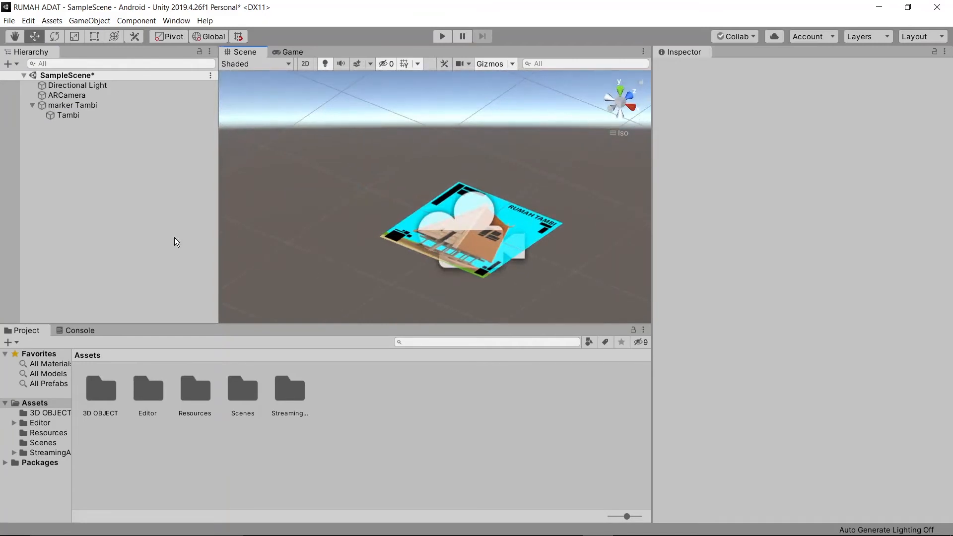
pyautogui.doubleClick(95, 403)
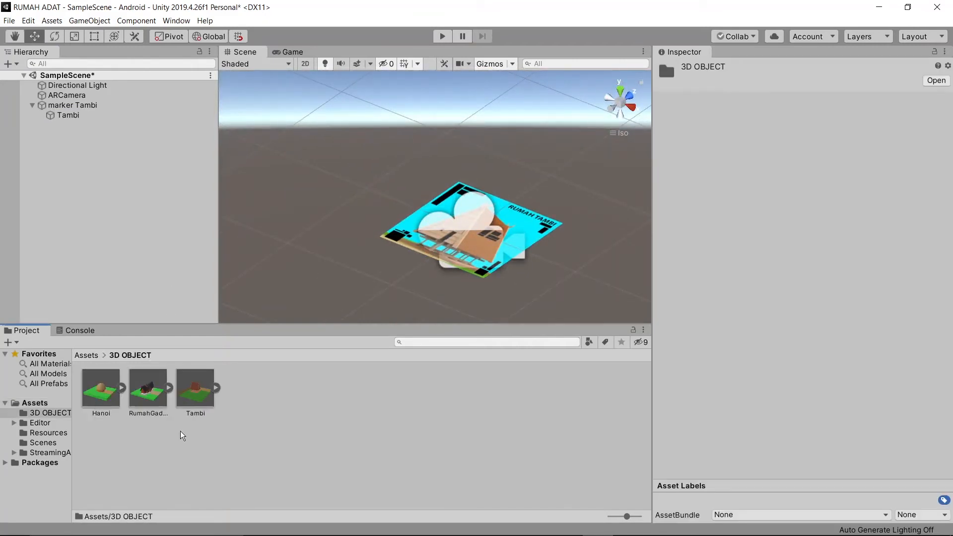
pyautogui.moveTo(196, 395); pyautogui.dragTo(71, 135)
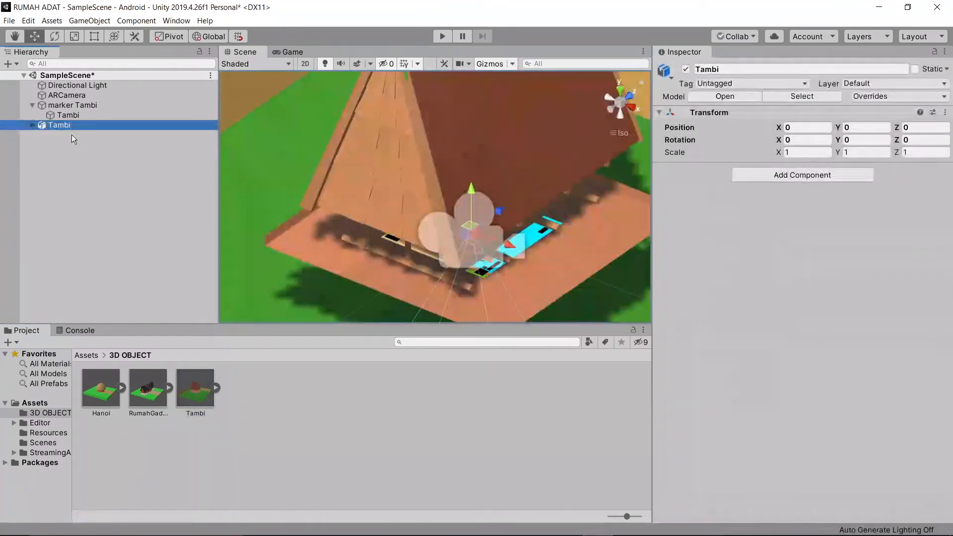
# Set the Tambi model's scale to 0.2 on the X, Y and Z axes.
pyautogui.scroll(-5, 315, 185)
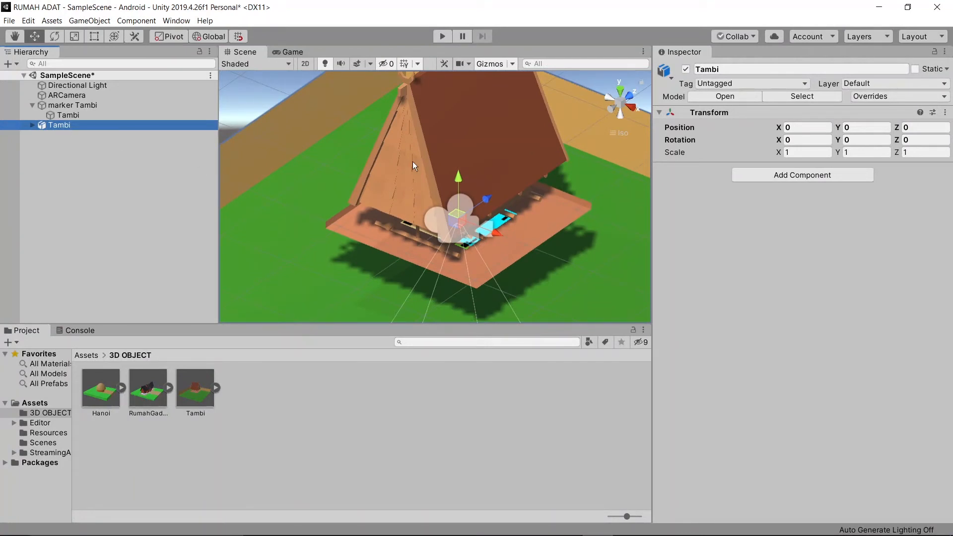
pyautogui.click(797, 153)
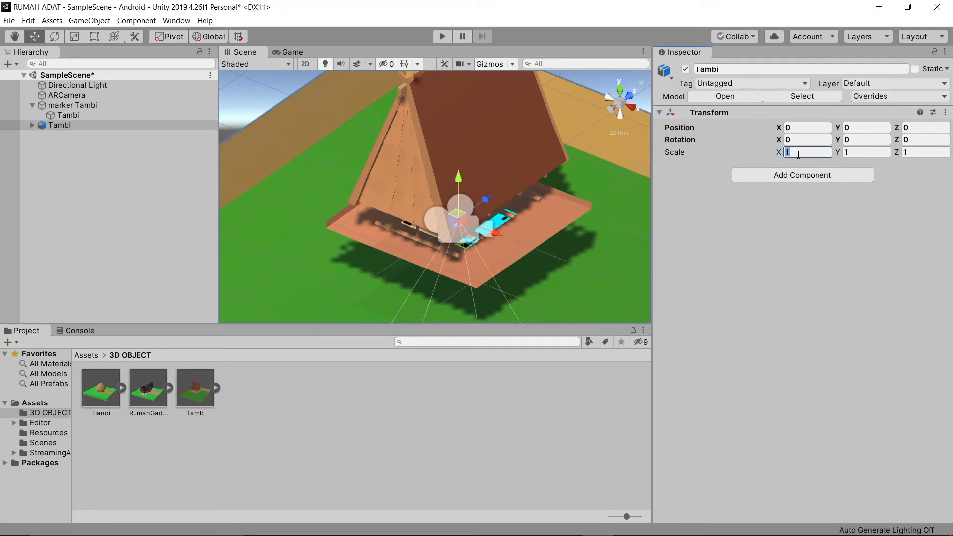
pyautogui.write('.2')
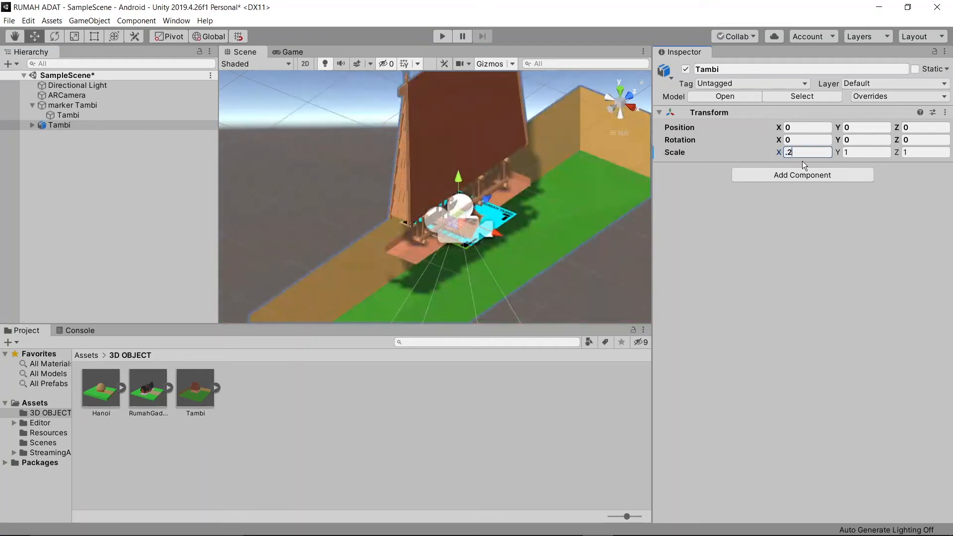
pyautogui.click(846, 154)
pyautogui.write('.2')
pyautogui.click(915, 154)
pyautogui.write('.2')
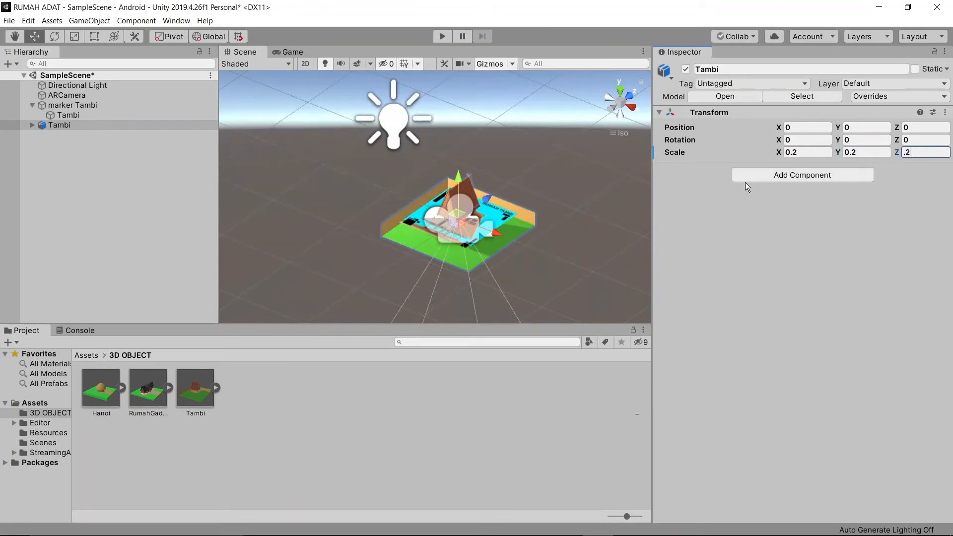
# Raise the Tambi model slightly above the marker, to a Y position of about 0.004.
pyautogui.scroll(12, 464, 243)
pyautogui.moveTo(466, 245); pyautogui.dragTo(365, 241, button='right')
pyautogui.keyDown('alt'); pyautogui.moveTo(365, 242); pyautogui.dragTo(438, 238); pyautogui.keyUp('alt')
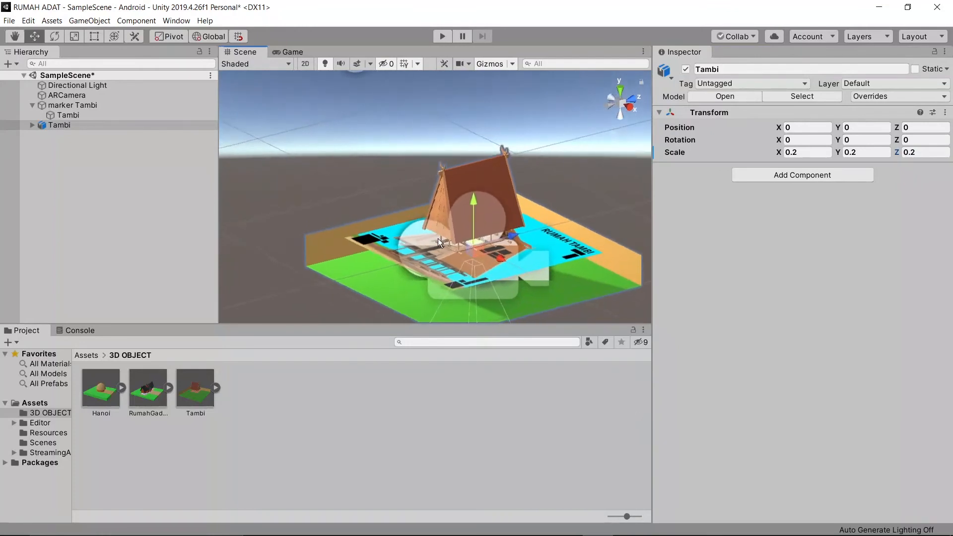
pyautogui.moveTo(471, 205); pyautogui.dragTo(483, 204)
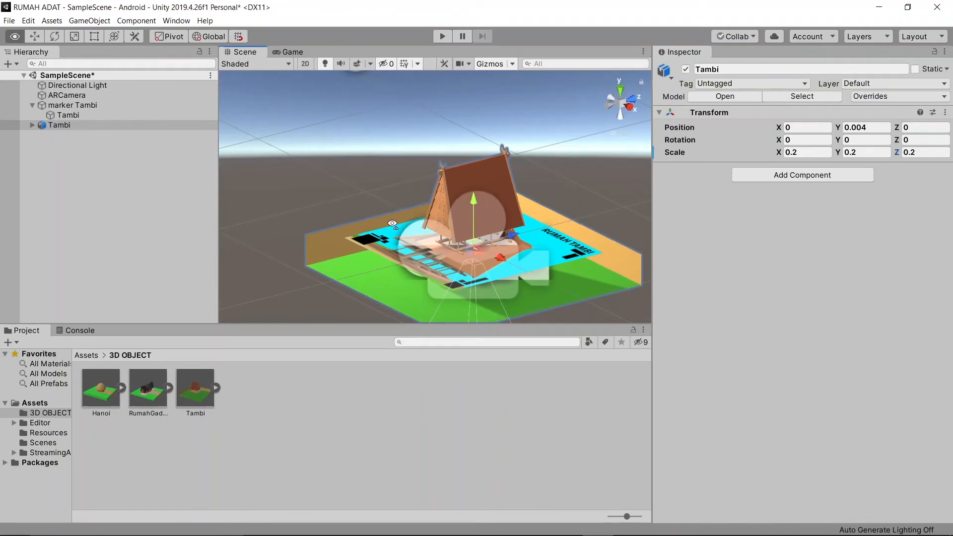
pyautogui.keyDown('alt'); pyautogui.moveTo(427, 218); pyautogui.dragTo(395, 210); pyautogui.keyUp('alt')
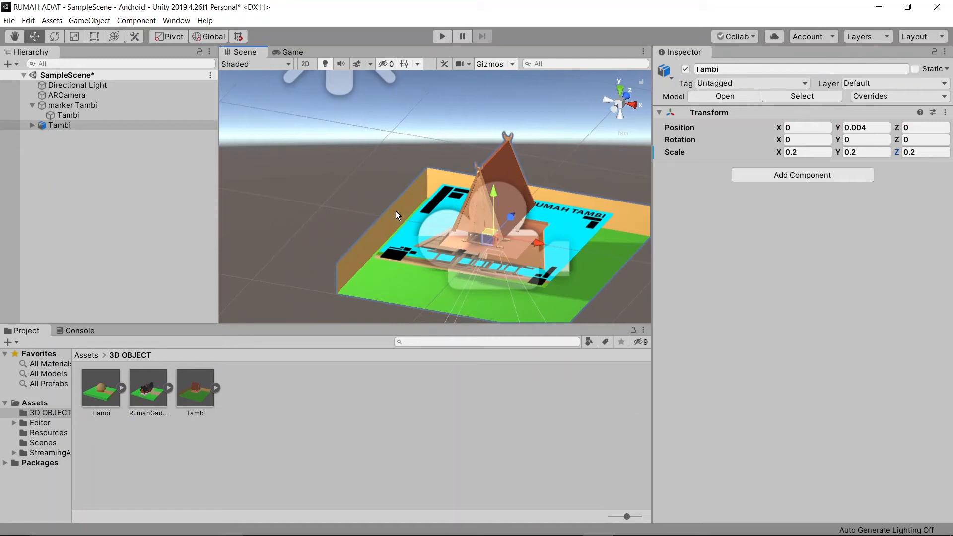
# Deactivate Plane.010, the ground and wall mesh inside the Tambi model.
pyautogui.click(32, 125)
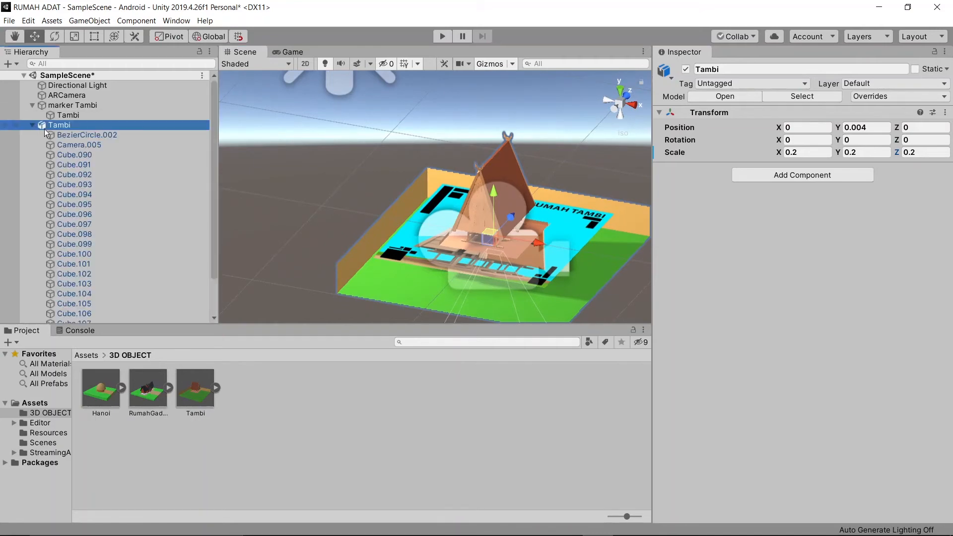
pyautogui.click(67, 135)
pyautogui.click(71, 144)
pyautogui.click(75, 154)
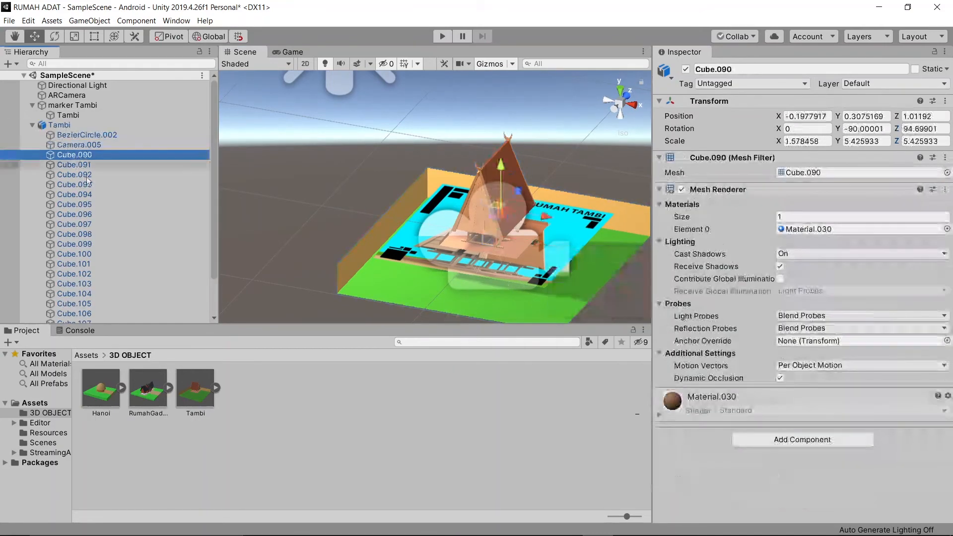
pyautogui.click(359, 276)
pyautogui.click(340, 270)
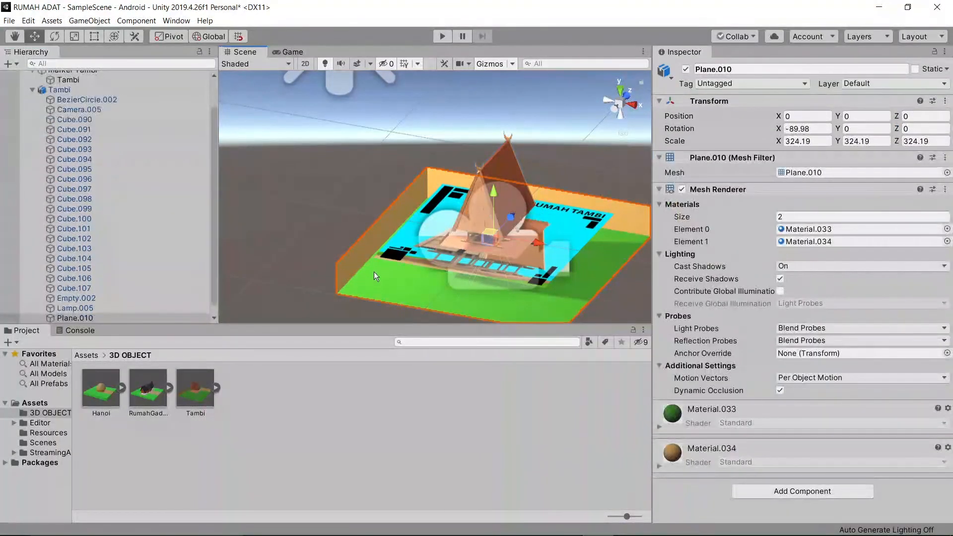
pyautogui.click(686, 69)
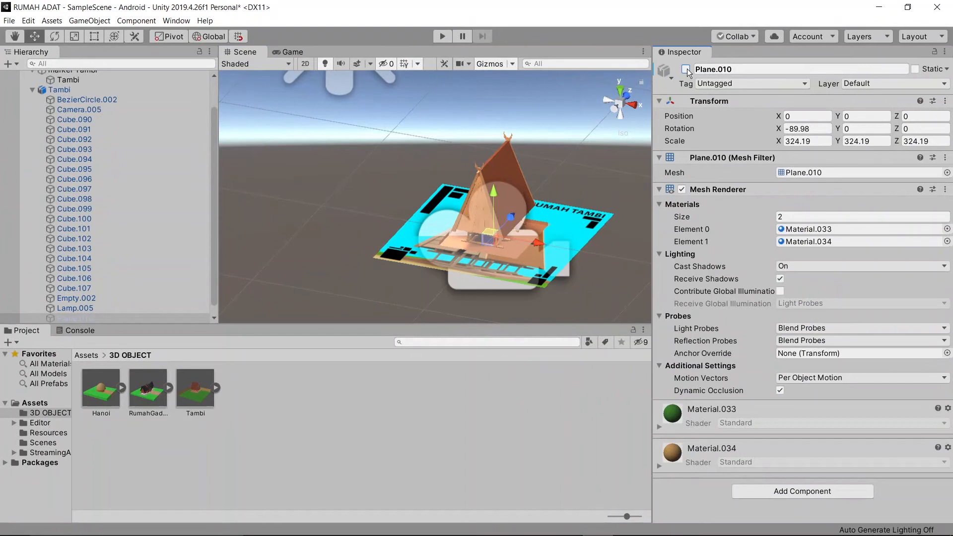
pyautogui.click(49, 90)
pyautogui.click(32, 89)
# Make the Tambi model a child of the empty Tambi object under marker Tambi.
pyautogui.moveTo(319, 224)
pyautogui.keyDown('alt'); pyautogui.mouseDown()
pyautogui.moveTo(392, 231)
pyautogui.moveTo(564, 219)
pyautogui.mouseUp(); pyautogui.keyUp('alt')
pyautogui.keyDown('alt'); pyautogui.moveTo(637, 263); pyautogui.dragTo(517, 245); pyautogui.keyUp('alt')
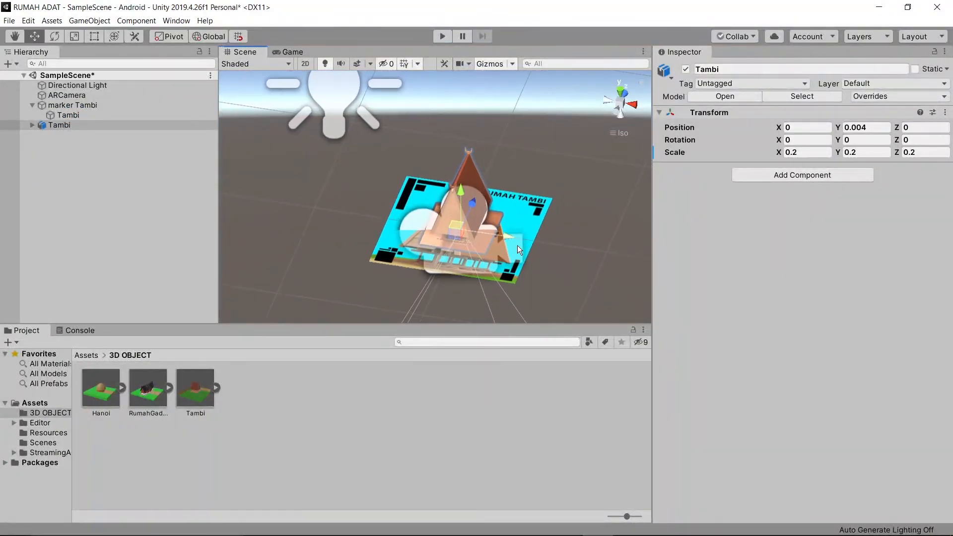
pyautogui.click(65, 126)
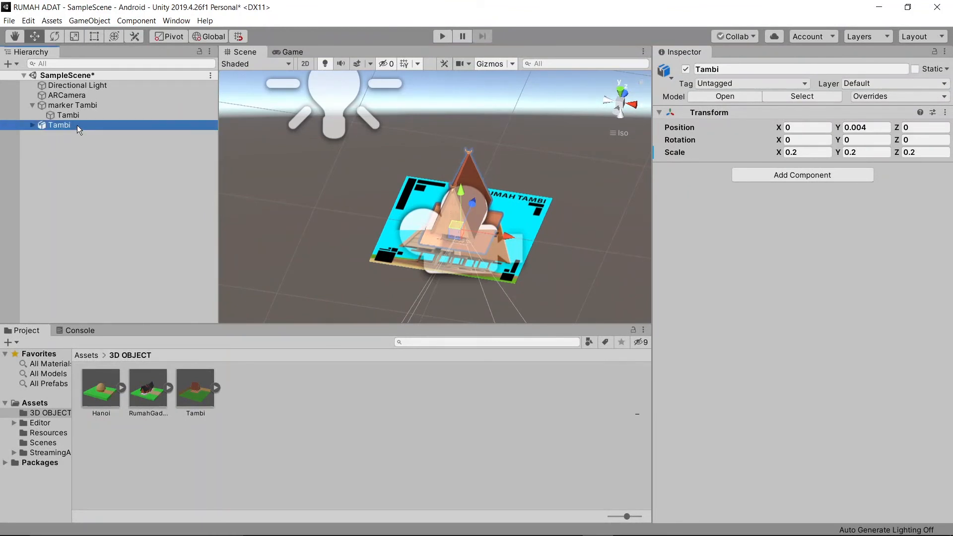
pyautogui.moveTo(77, 125); pyautogui.dragTo(82, 114)
pyautogui.click(105, 147)
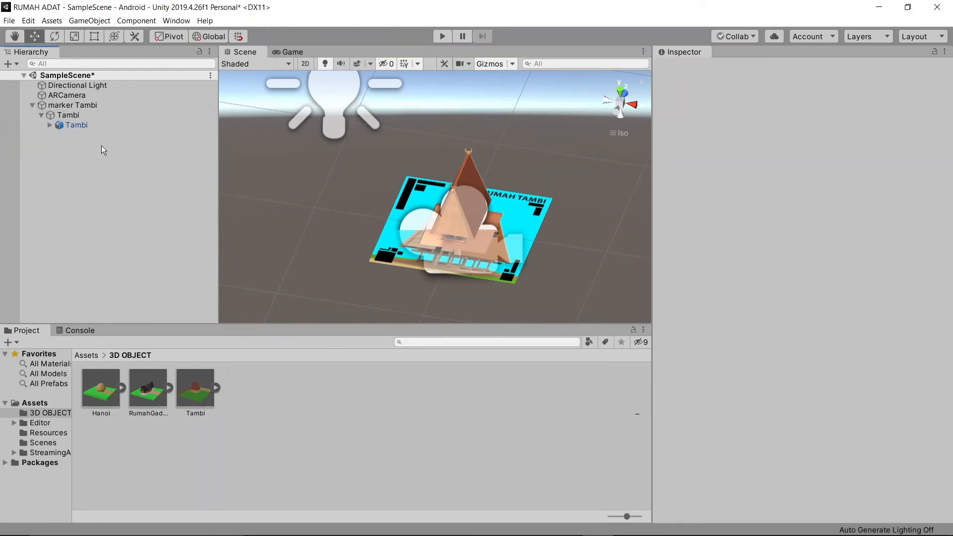
# Save the scene, test marker Tambi in play mode with the webcam, and stop the run.
pyautogui.click(76, 106)
pyautogui.click(95, 158)
pyautogui.hotkey('ctrl', 's')
pyautogui.click(442, 36)
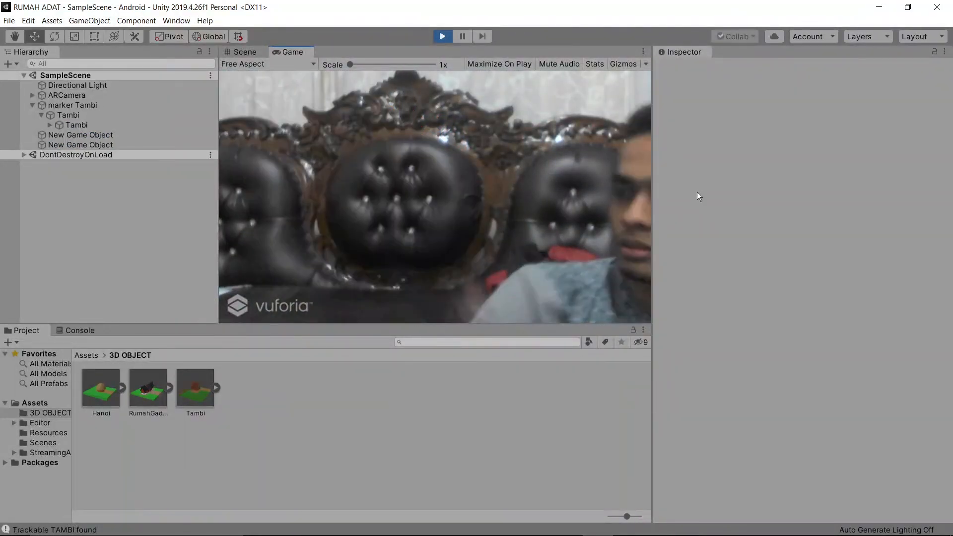
pyautogui.click(441, 37)
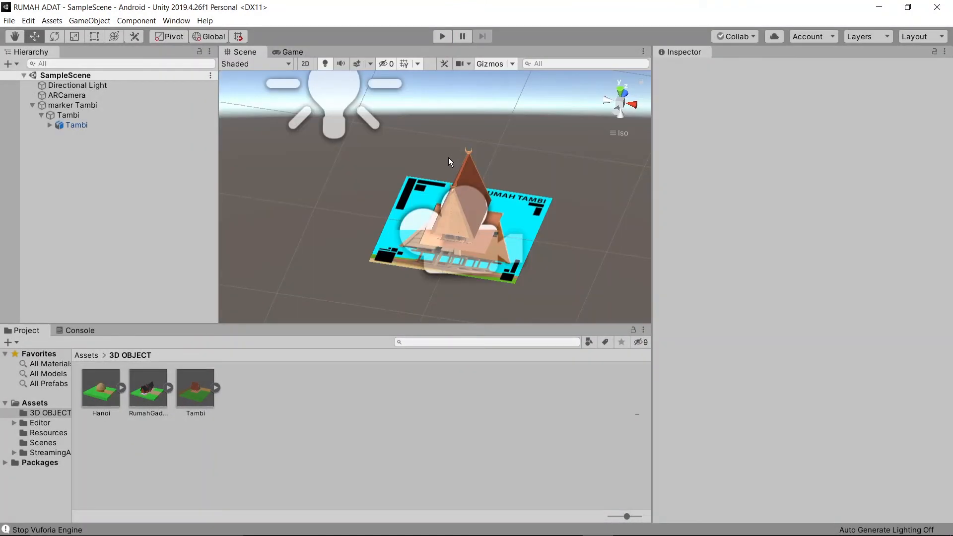
# Add a new Vuforia Engine image target at the root of the scene.
pyautogui.click(33, 105)
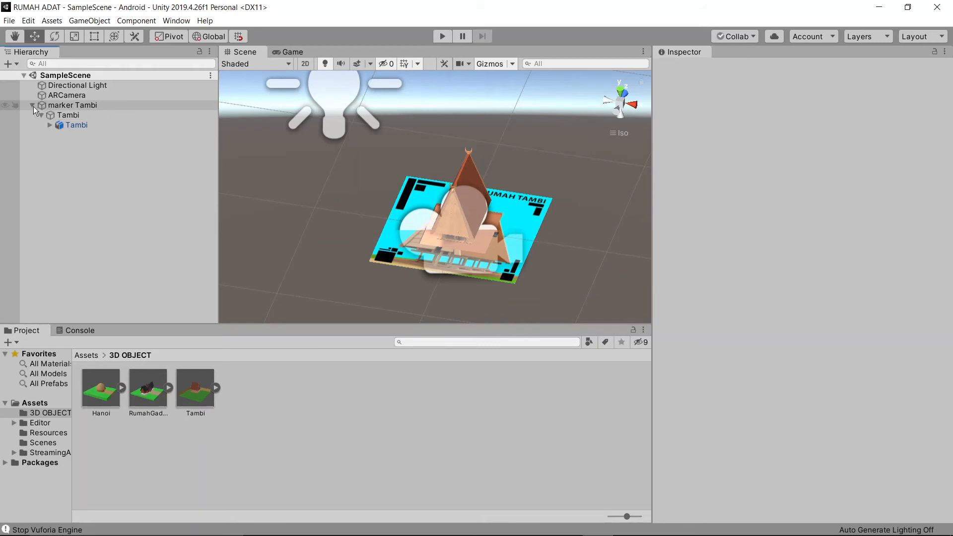
pyautogui.rightClick(66, 147)
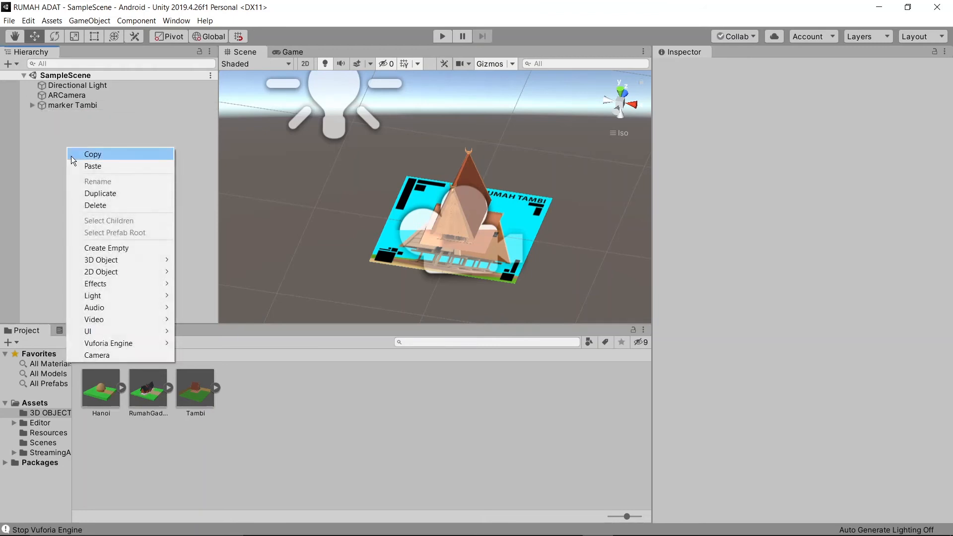
pyautogui.moveTo(132, 343)
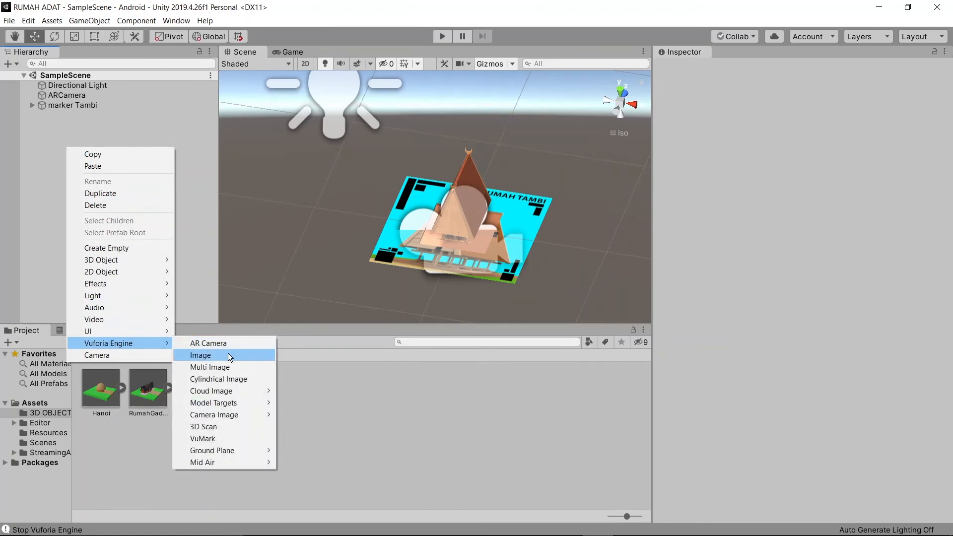
pyautogui.click(227, 353)
pyautogui.click(82, 115)
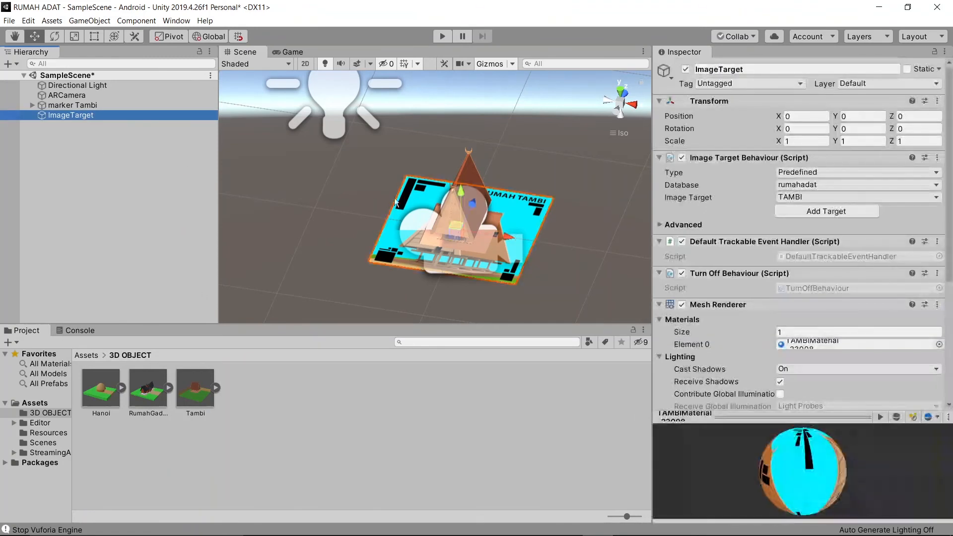
# Move the new image target along the X axis beside marker Tambi, to X about 1.326.
pyautogui.scroll(-4, 457, 217)
pyautogui.moveTo(458, 217); pyautogui.dragTo(450, 236, button='middle')
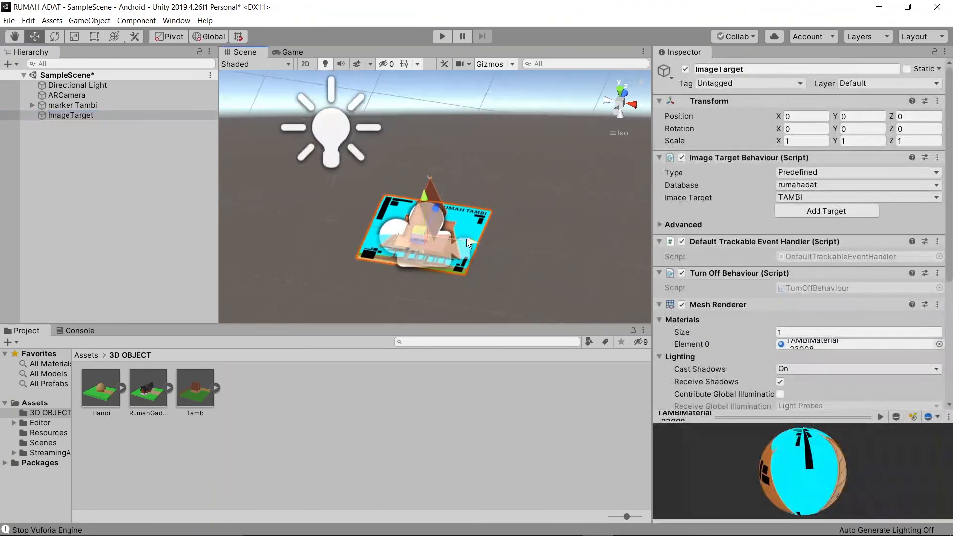
pyautogui.moveTo(466, 239); pyautogui.dragTo(596, 281)
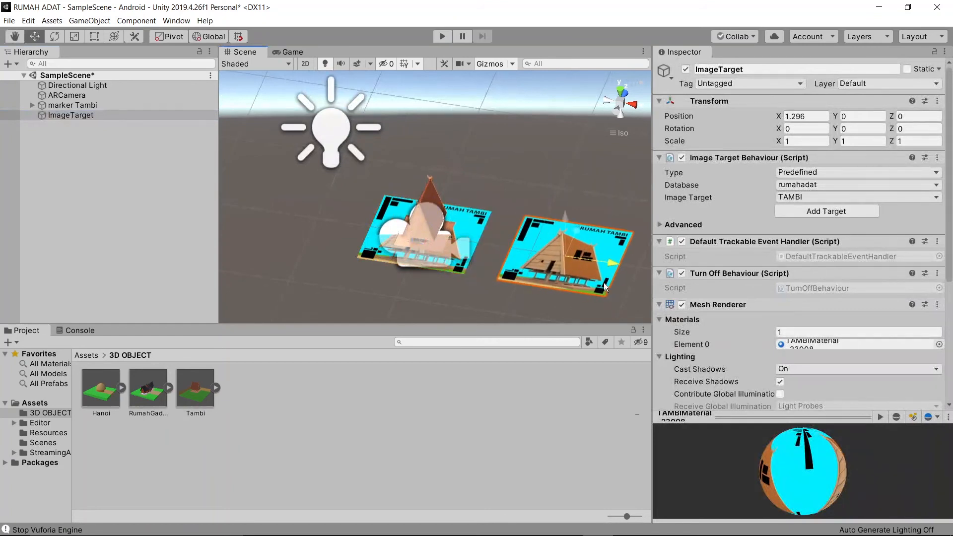
pyautogui.moveTo(507, 254); pyautogui.dragTo(443, 262, button='middle')
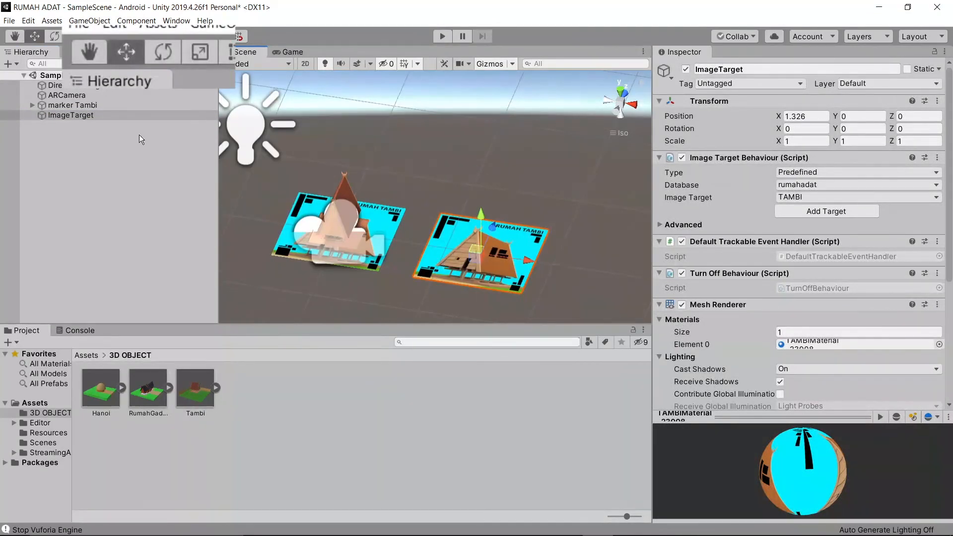
# Rename the new image target as marker Honai and set its Image Target to HONAI.
pyautogui.click(82, 115)
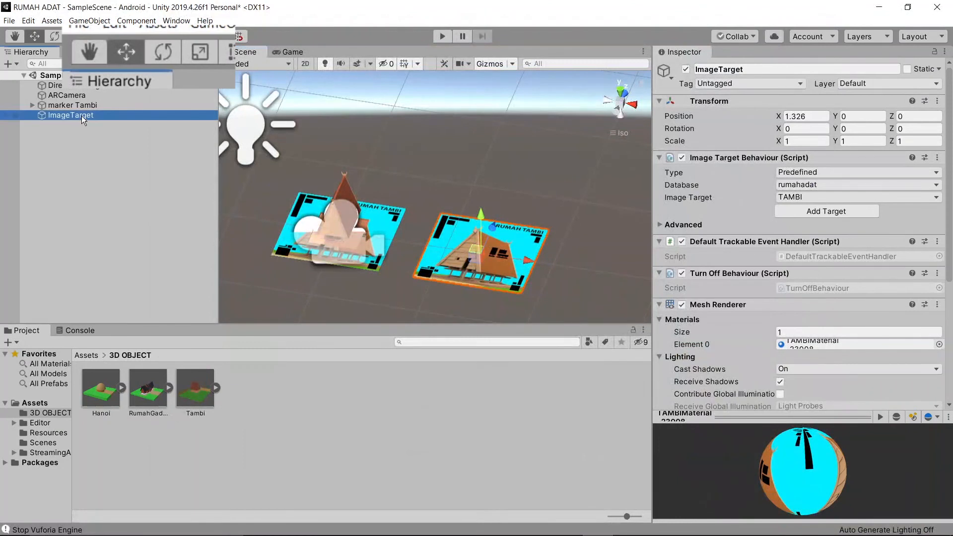
pyautogui.click(81, 115)
pyautogui.write('ma')
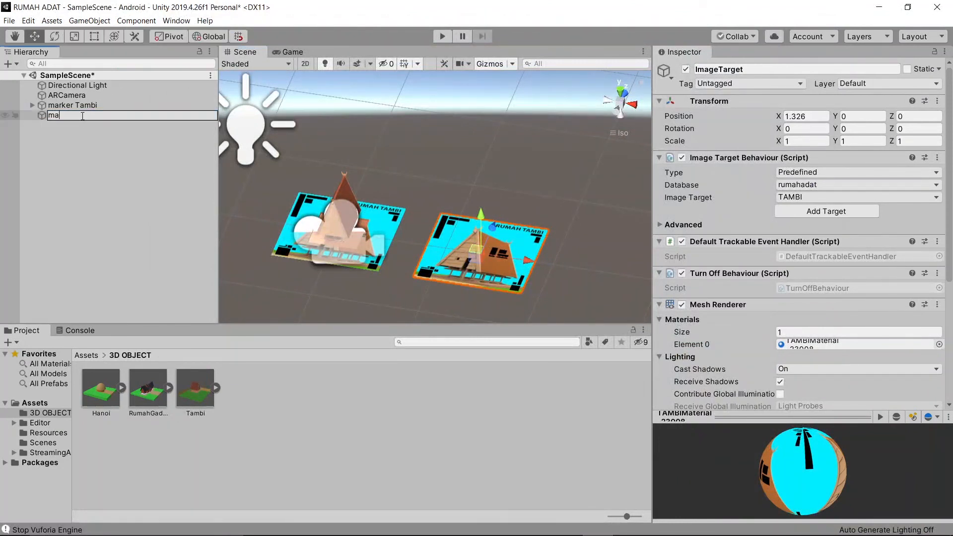
pyautogui.write('rker Honai')
pyautogui.press('Return')
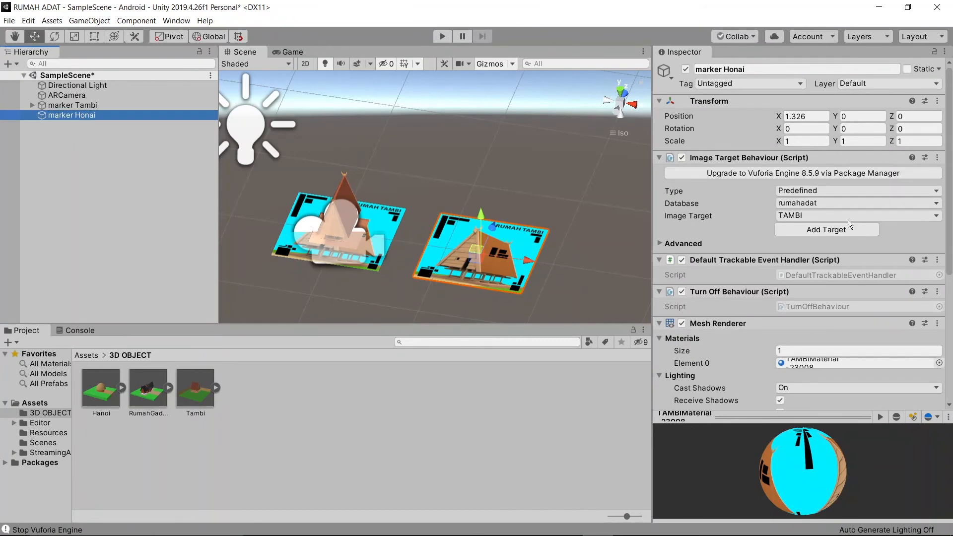
pyautogui.click(850, 217)
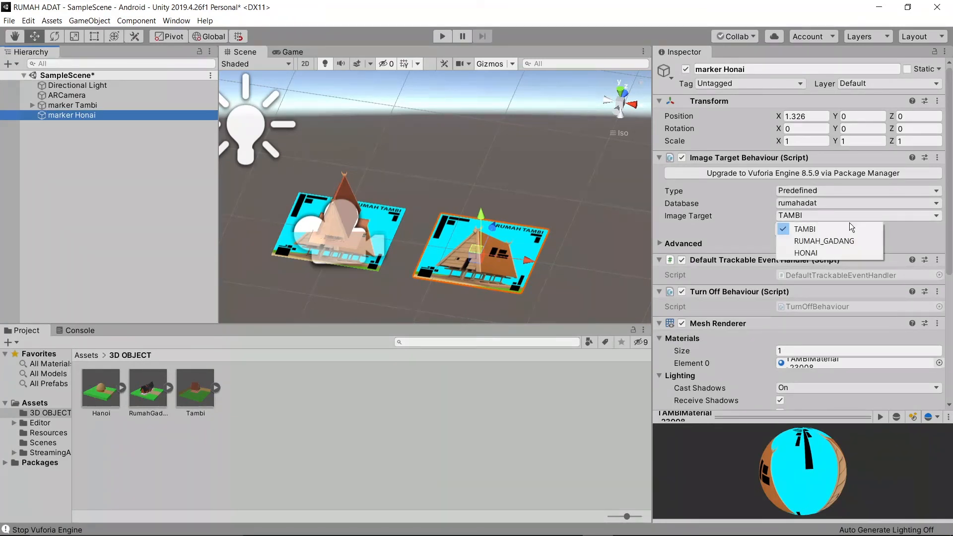
pyautogui.click(841, 251)
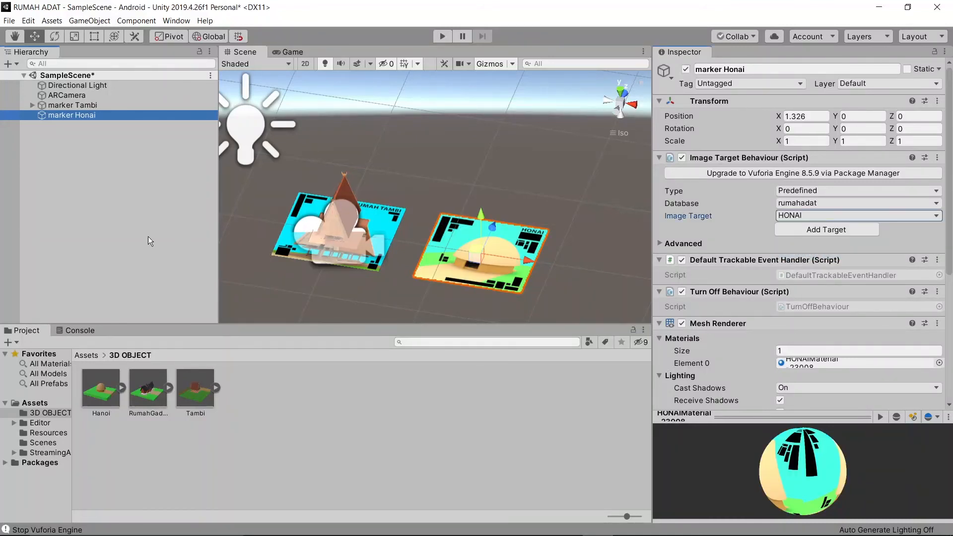
# Create an empty child named Honai under marker Honai and place the Hanoi model from the 3D OBJECT folder inside it.
pyautogui.rightClick(91, 117)
pyautogui.click(114, 188)
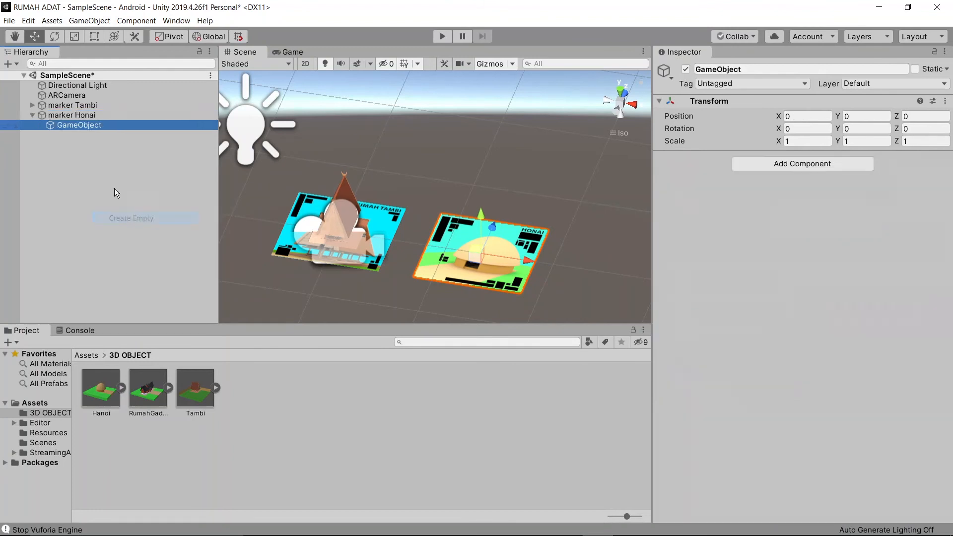
pyautogui.write('Honai')
pyautogui.press('Return')
pyautogui.moveTo(101, 388); pyautogui.dragTo(96, 127)
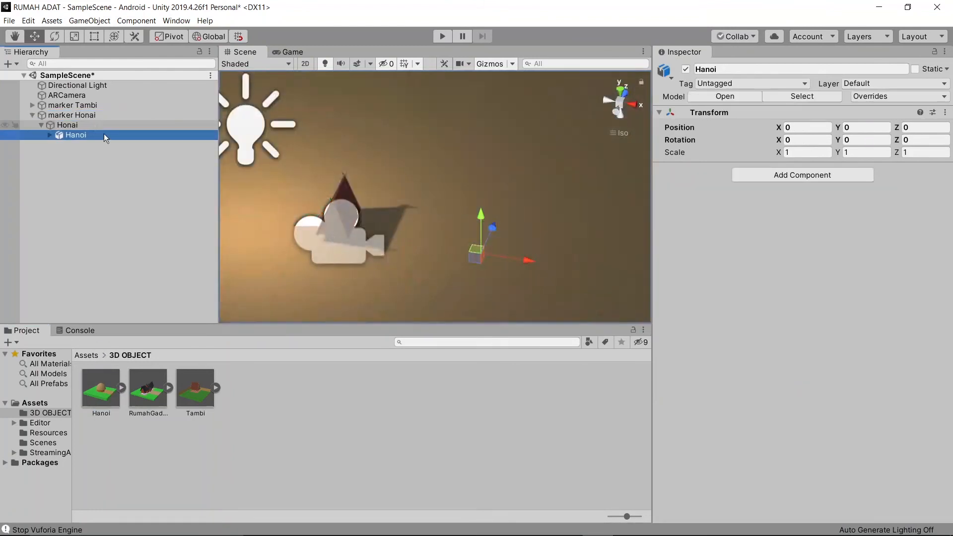
# Try scaling the Hanoi model to 0.2 on the X, Y and Z axes.
pyautogui.click(795, 153)
pyautogui.write('.2')
pyautogui.press('Tab')
pyautogui.write('.2')
pyautogui.press('Tab')
pyautogui.write('.2')
# Set the Hanoi model's scale to 0.05 on the X, Y and Z axes.
pyautogui.moveTo(825, 154); pyautogui.dragTo(779, 155)
pyautogui.write('.05')
pyautogui.press('Tab')
pyautogui.write('.05')
pyautogui.press('Tab')
pyautogui.write('.05')
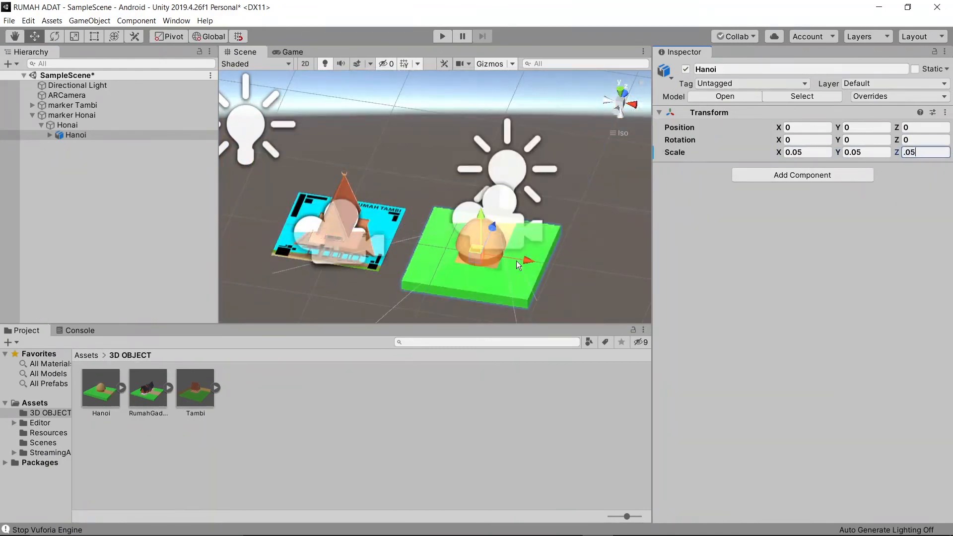
# Set the Hanoi model's Y rotation to 180 degrees.
pyautogui.moveTo(603, 213); pyautogui.dragTo(583, 211, button='right')
pyautogui.scroll(-12, 438, 198)
pyautogui.scroll(-14, 489, 244)
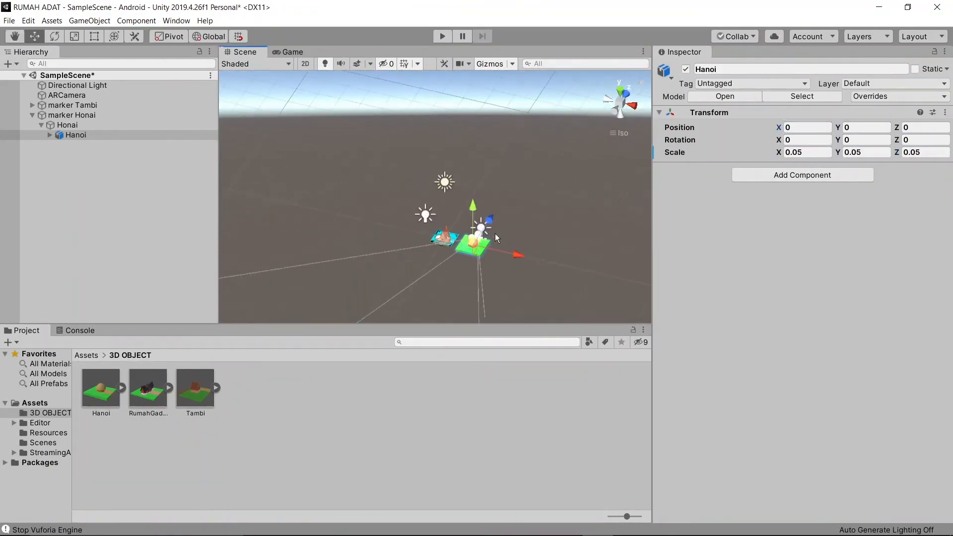
pyautogui.scroll(20, 489, 243)
pyautogui.moveTo(838, 140); pyautogui.dragTo(795, 140)
pyautogui.click(860, 140)
pyautogui.write('180')
pyautogui.moveTo(397, 208); pyautogui.dragTo(437, 210, button='right')
# Deactivate Cube.016, the green ground base inside the Hanoi model.
pyautogui.click(49, 135)
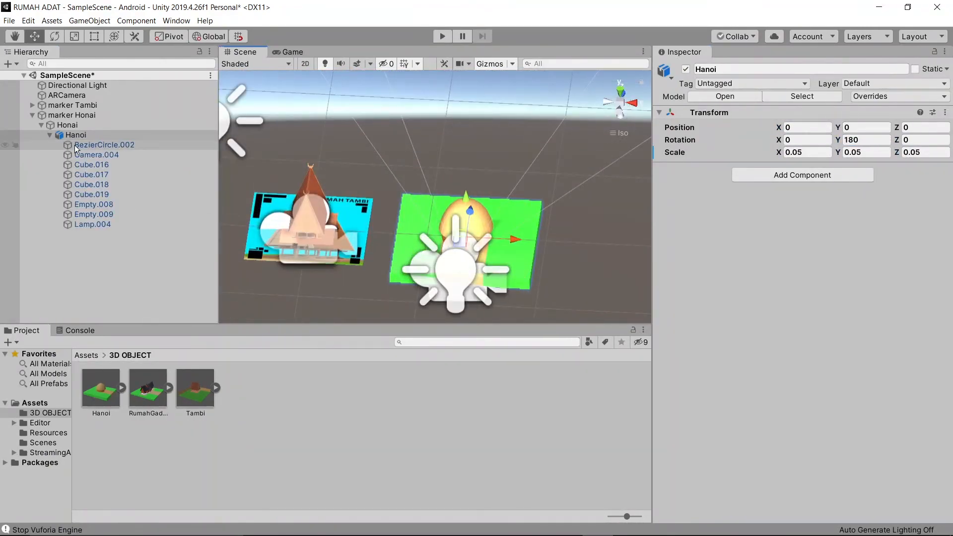
pyautogui.click(91, 165)
pyautogui.click(685, 69)
# Lower the Hanoi model slightly onto its marker, to a Y position of about -0.007.
pyautogui.moveTo(347, 198); pyautogui.dragTo(296, 115, button='right')
pyautogui.click(76, 135)
pyautogui.scroll(10, 454, 235)
pyautogui.moveTo(447, 232); pyautogui.dragTo(447, 235)
pyautogui.moveTo(506, 249); pyautogui.dragTo(528, 306, button='right')
pyautogui.scroll(-10, 496, 248)
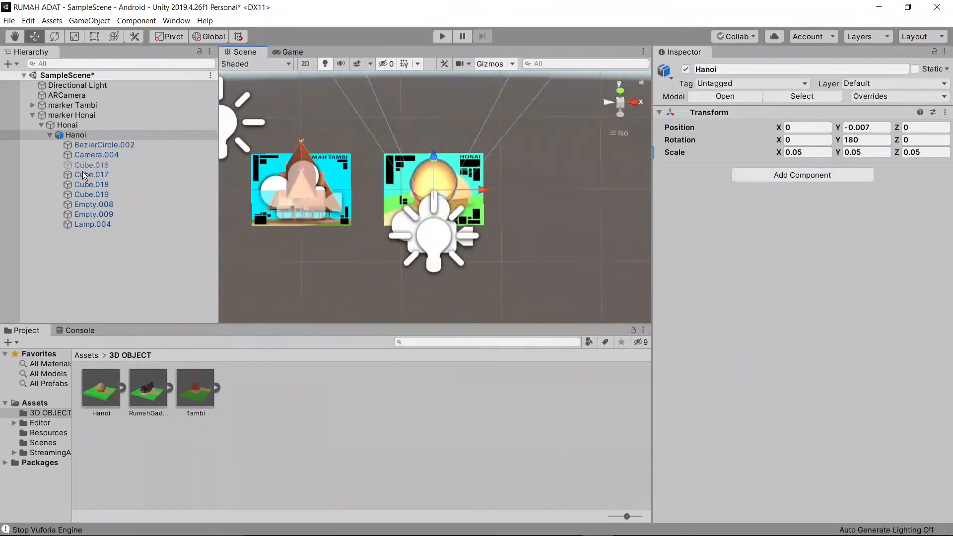
# Add another Vuforia Engine image target at the scene root and name it marker Rumah Gadang.
pyautogui.click(32, 115)
pyautogui.rightClick(94, 128)
pyautogui.moveTo(149, 325)
pyautogui.click(258, 337)
pyautogui.write('marker Rumah Gadang')
pyautogui.press('Return')
# Move marker Rumah Gadang beside marker Honai to X about 2.657 and set its Image Target to RUMAH_GADANG.
pyautogui.moveTo(350, 190); pyautogui.dragTo(615, 190)
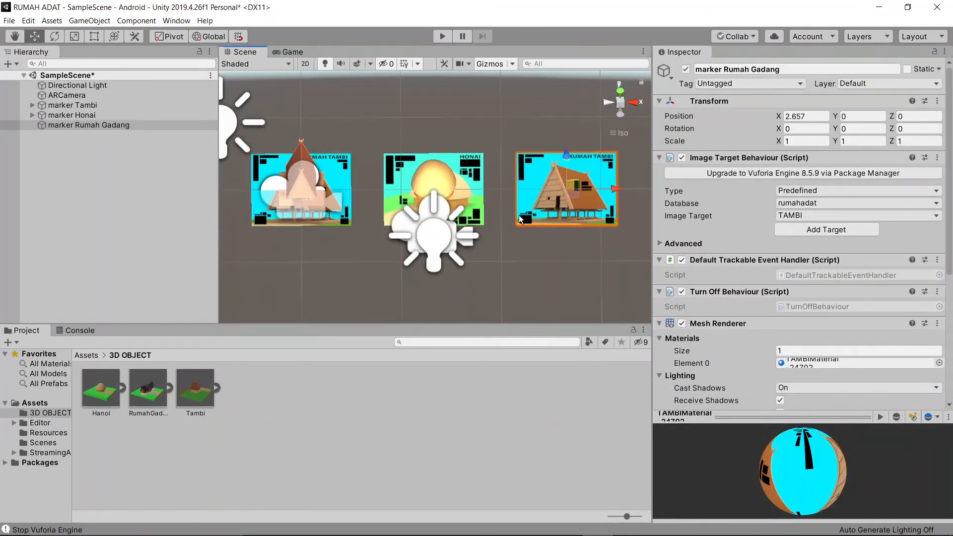
pyautogui.moveTo(536, 248); pyautogui.dragTo(430, 280, button='middle')
pyautogui.click(858, 203)
pyautogui.click(858, 215)
pyautogui.click(814, 239)
pyautogui.moveTo(526, 258); pyautogui.dragTo(457, 209, button='right')
# Create an empty child named Rumah Gadang under marker Rumah Gadang and place the RumahGadang Minangkabau model inside it.
pyautogui.rightClick(120, 127)
pyautogui.click(149, 225)
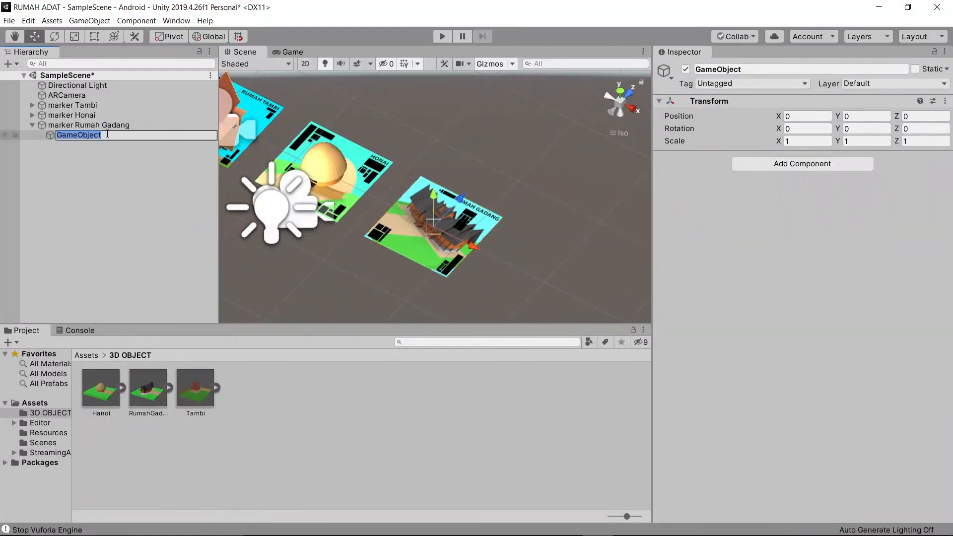
pyautogui.write('Rumah Gadang')
pyautogui.press('Return')
pyautogui.moveTo(148, 389); pyautogui.dragTo(91, 135)
# Set the RumahGadang Minangkabau model's scale to 0.2 on the X, Y and Z axes.
pyautogui.click(806, 151)
pyautogui.write('0.2')
pyautogui.press('Tab')
pyautogui.write('0.2')
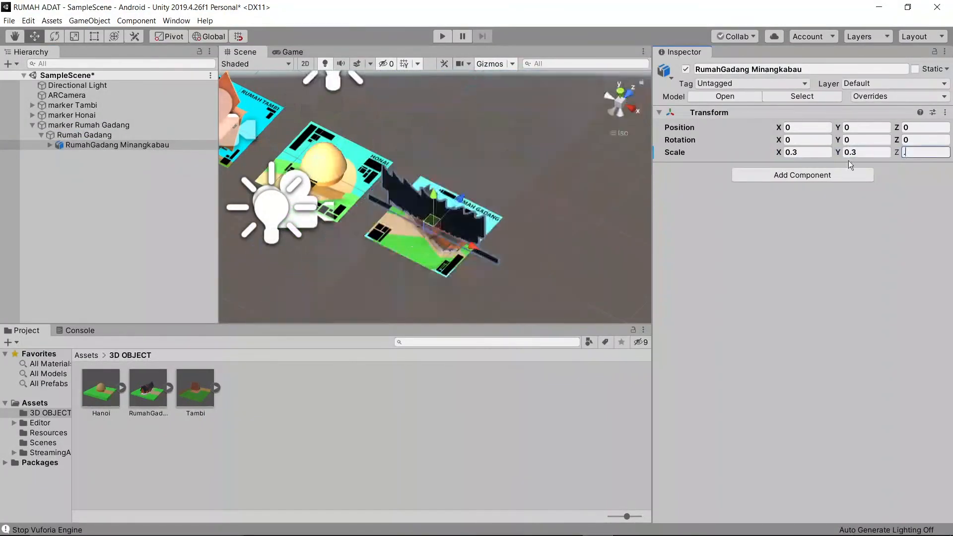
pyautogui.press('Tab')
pyautogui.write('.2')
# Set the RumahGadang Minangkabau model's Y rotation to 180 degrees.
pyautogui.scroll(10, 471, 270)
pyautogui.moveTo(471, 269); pyautogui.dragTo(457, 246, button='middle')
pyautogui.click(861, 139)
pyautogui.write('180')
# Deactivate Cube.088, the ground base inside the RumahGadang Minangkabau model.
pyautogui.click(416, 292)
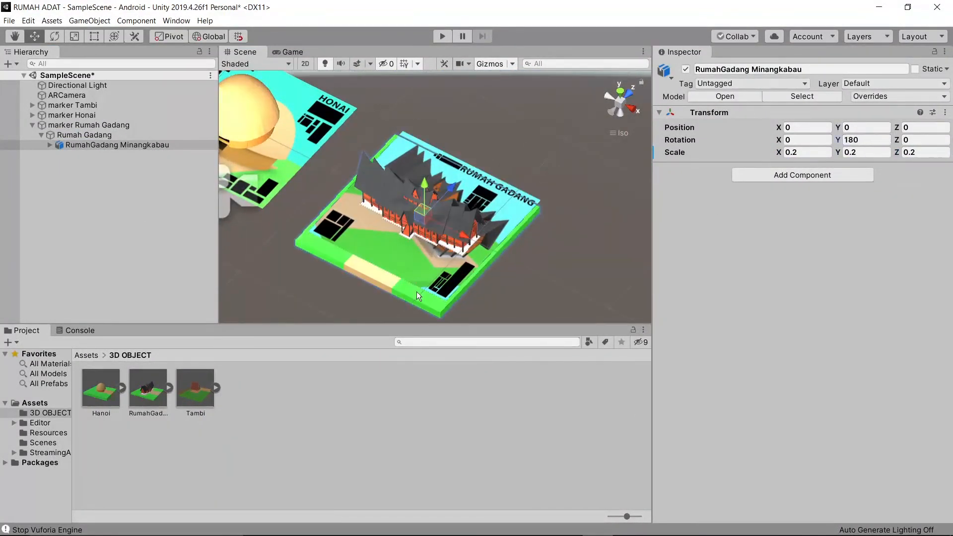
pyautogui.click(417, 296)
pyautogui.click(686, 69)
# Try lowering the RumahGadang Minangkabau model slightly and undo the move.
pyautogui.click(117, 144)
pyautogui.moveTo(464, 246); pyautogui.dragTo(511, 204, button='right')
pyautogui.moveTo(448, 126); pyautogui.dragTo(449, 130)
pyautogui.hotkey('ctrl', 'z')
pyautogui.moveTo(449, 130); pyautogui.dragTo(496, 149, button='right')
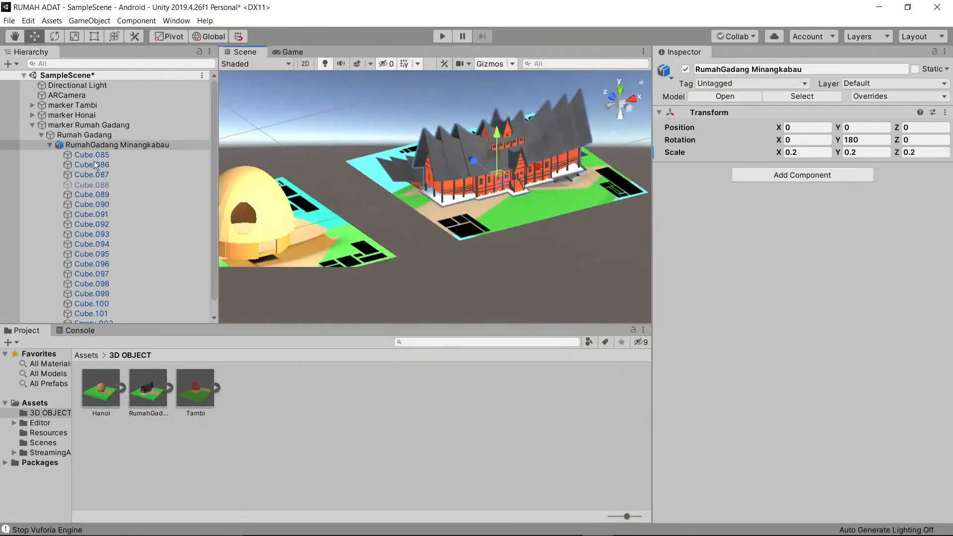
# Save the scene with all three house markers, test it in play mode, and stop the run.
pyautogui.click(33, 125)
pyautogui.scroll(-5, 437, 198)
pyautogui.moveTo(546, 229); pyautogui.dragTo(493, 243, button='right')
pyautogui.hotkey('ctrl', 's')
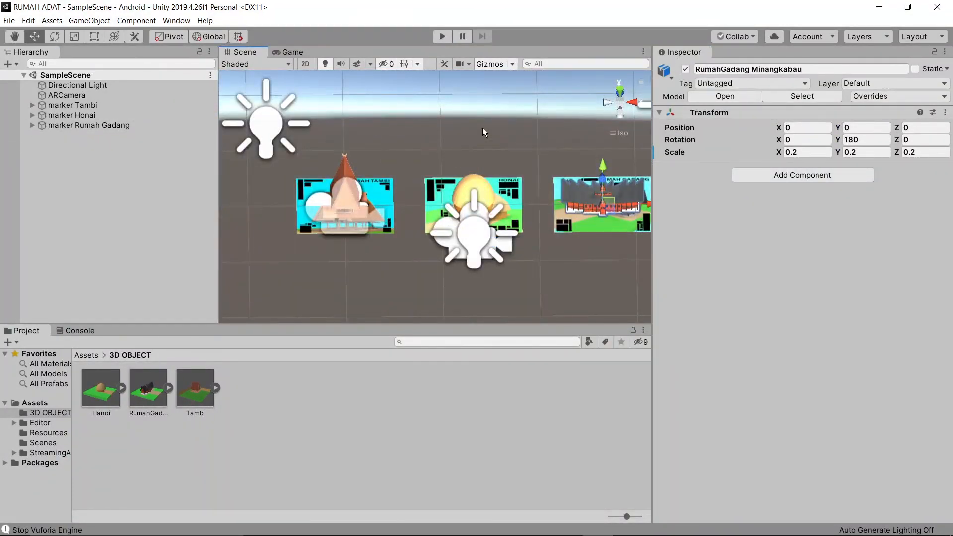
pyautogui.click(441, 36)
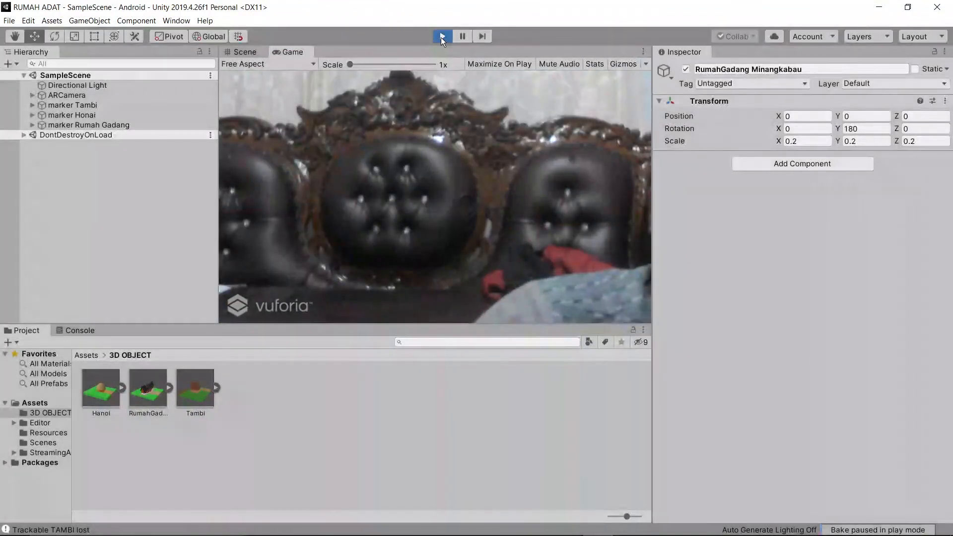
pyautogui.click(440, 38)
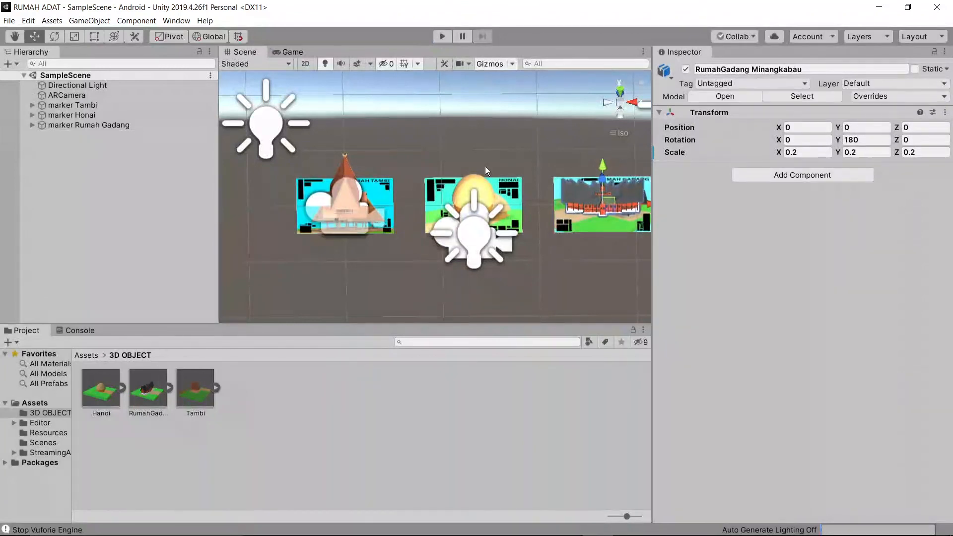